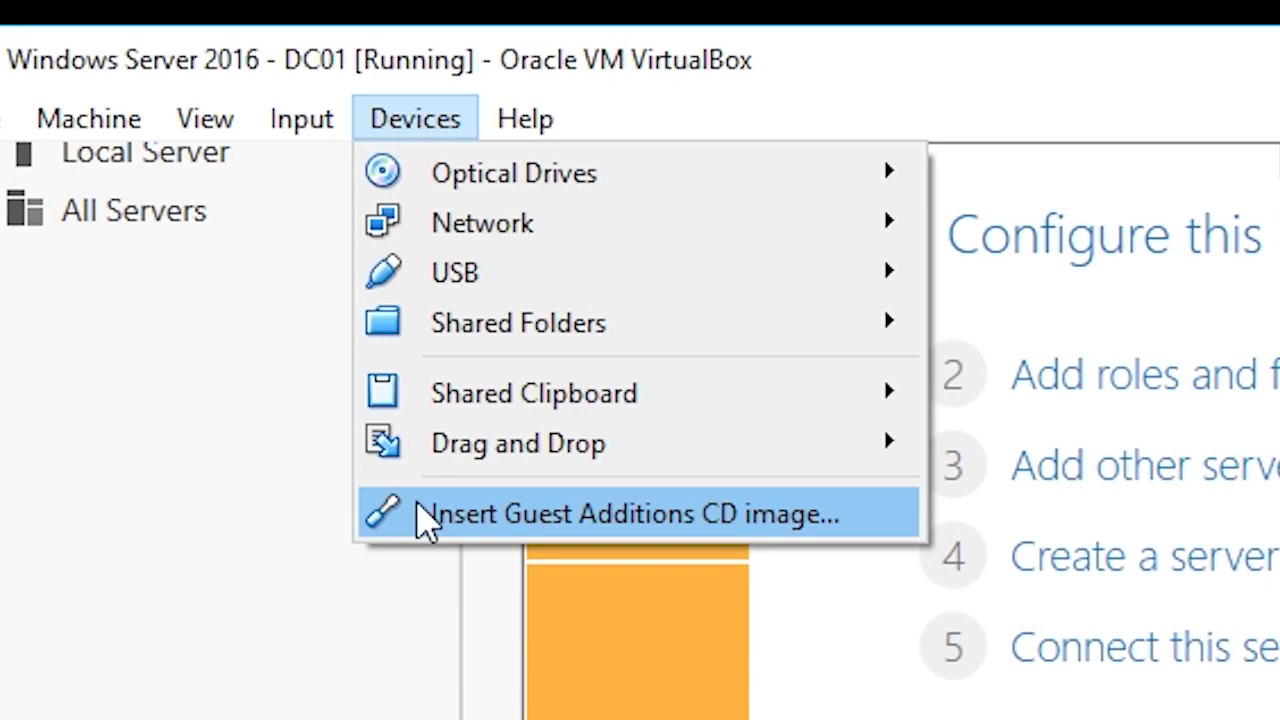
- Insert the Guest Additions CD into DC01 and view it as drive D: under This PC
left_click(428, 515)
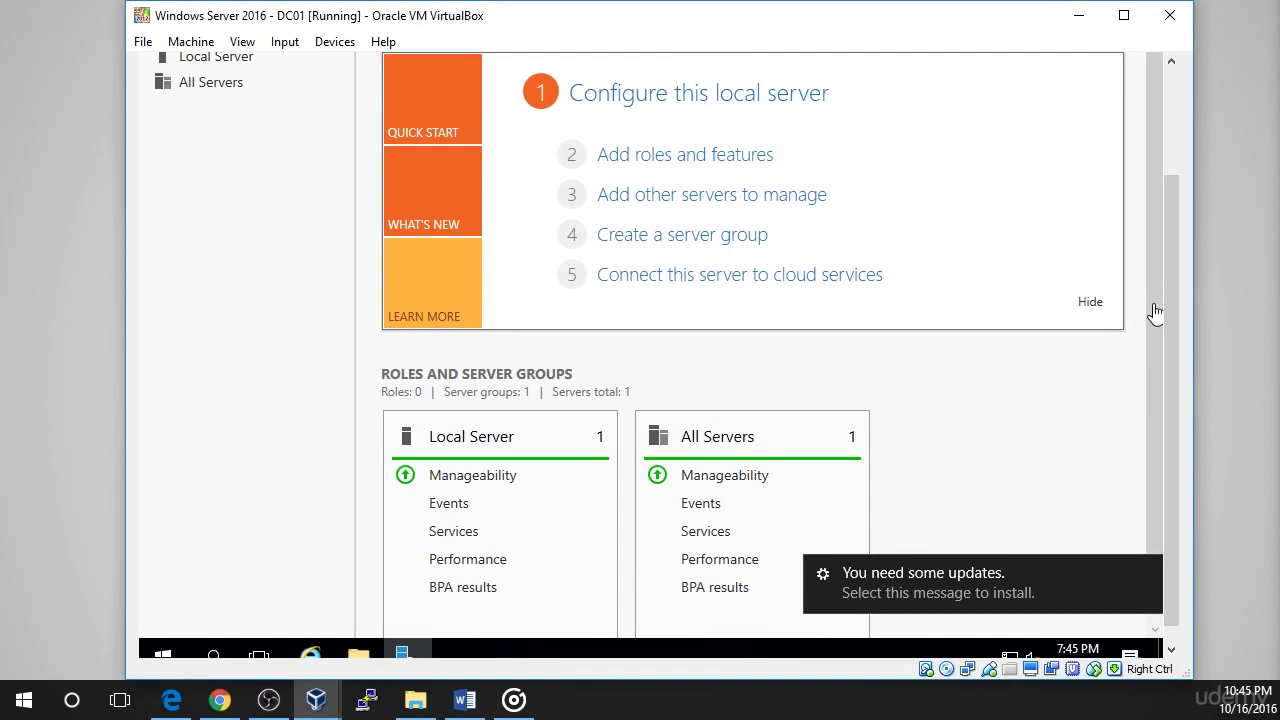
scroll(1174, 306, "down", 1)
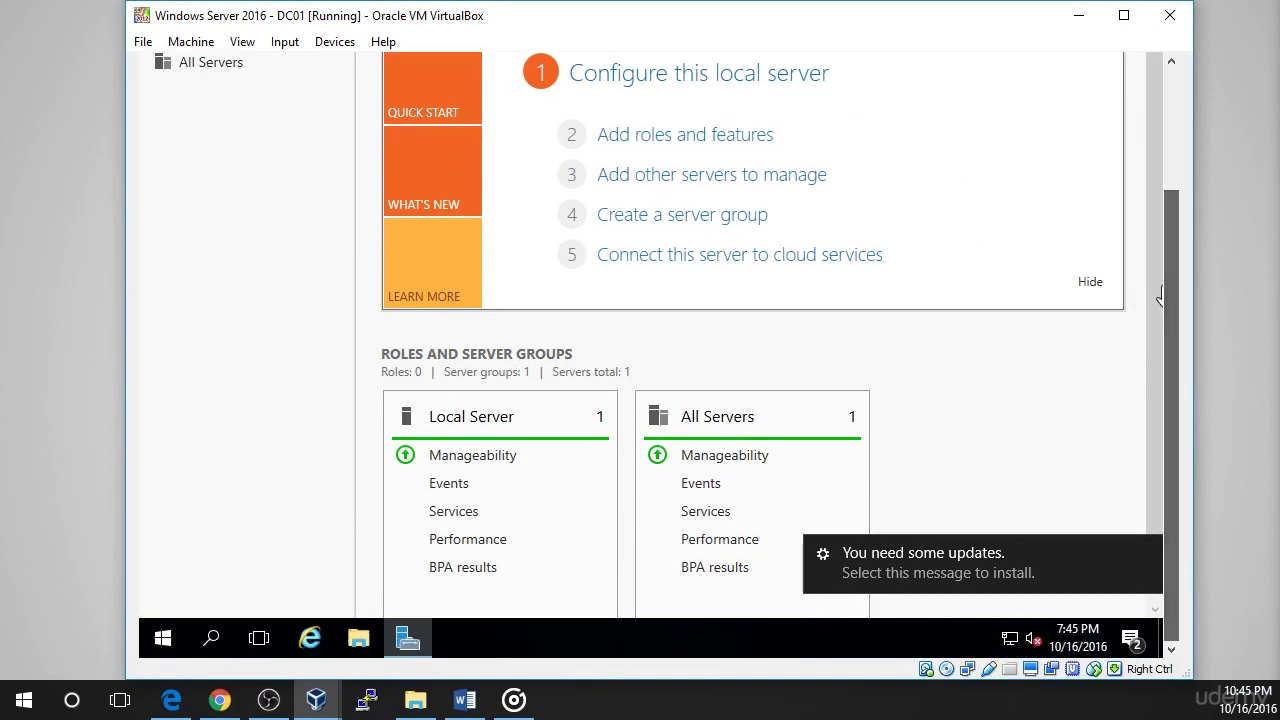
left_click(360, 638)
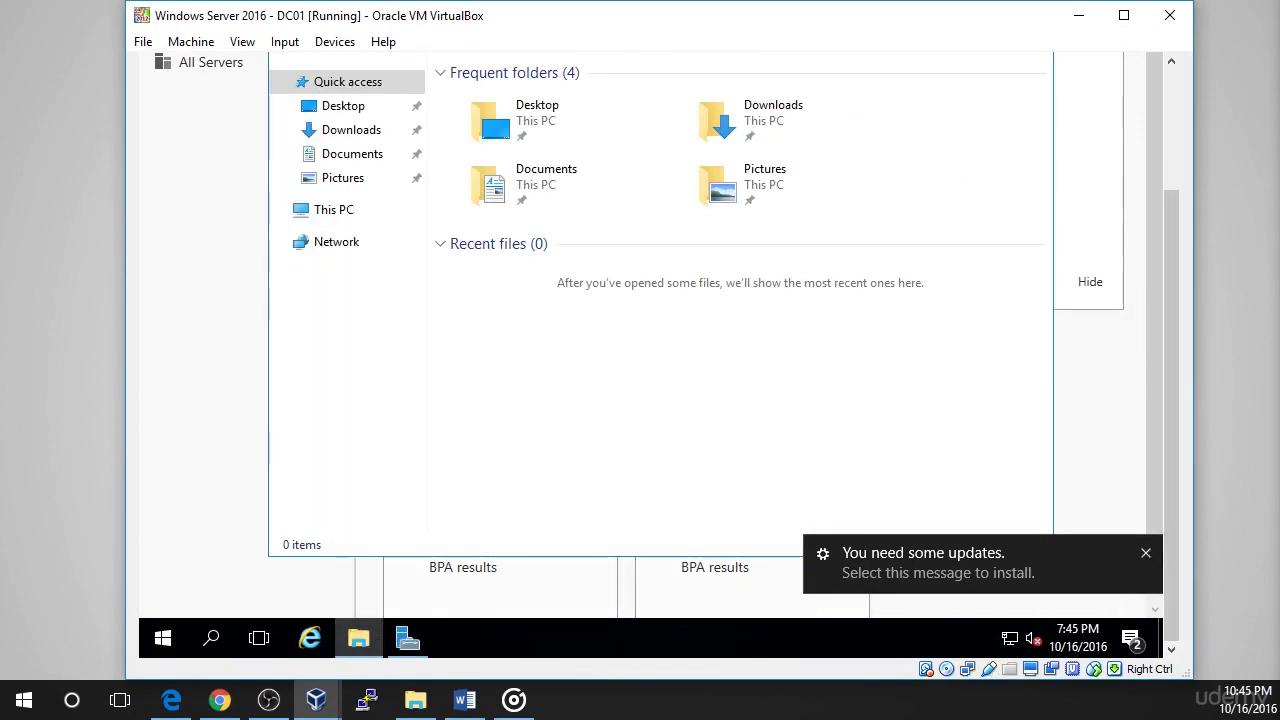
left_click_drag(1175, 547, 1177, 465)
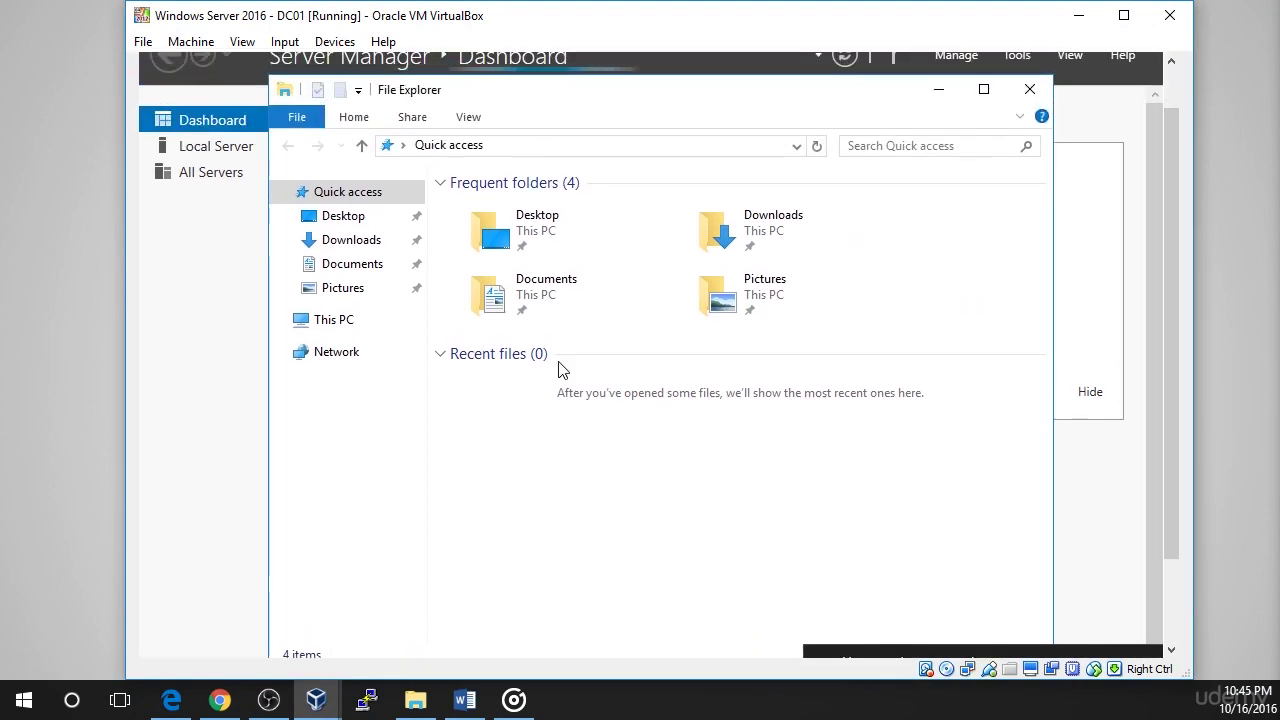
left_click(353, 323)
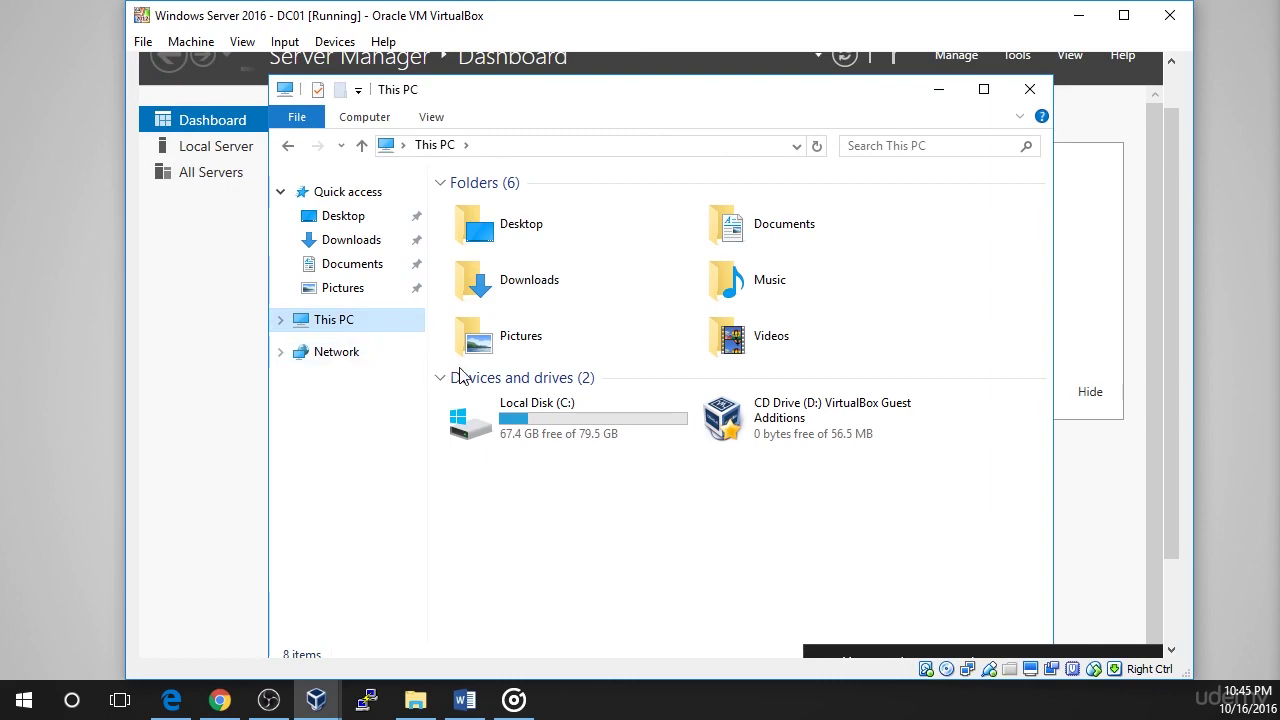
- Run VBoxWindowsAdditions-amd64 from the CD with default settings, allowing the Oracle device driver
double_click(730, 424)
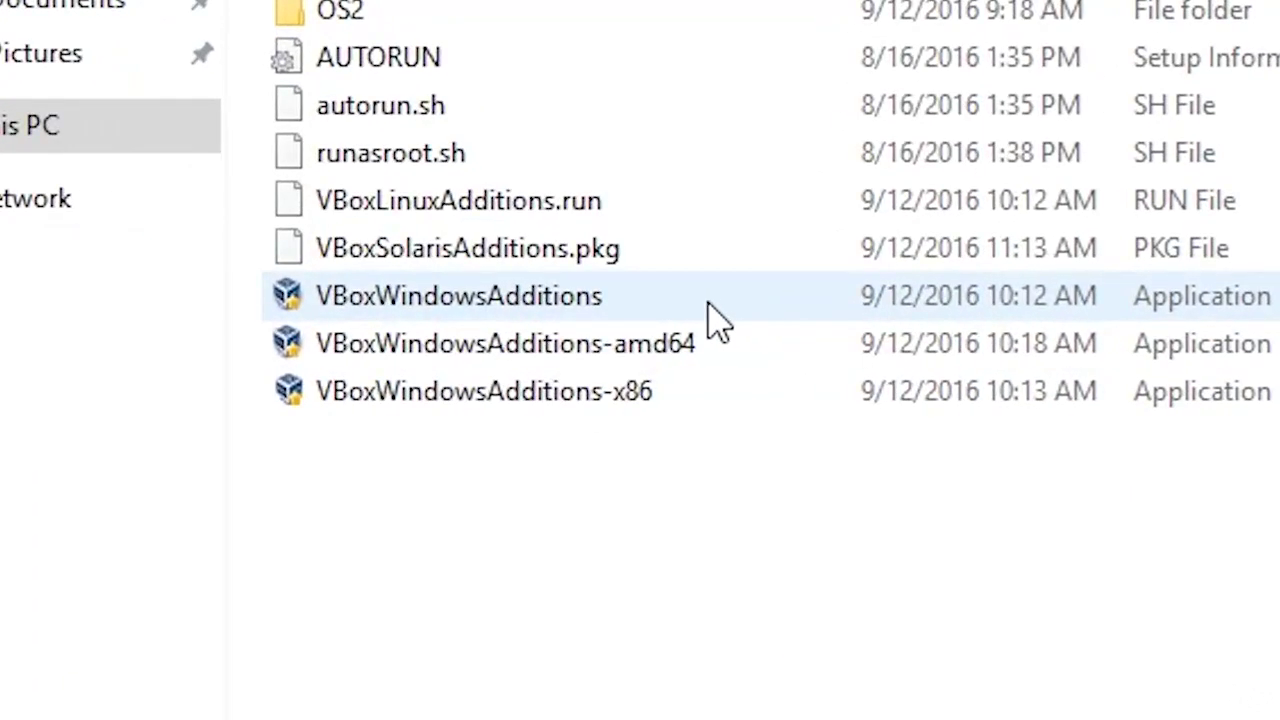
double_click(668, 368)
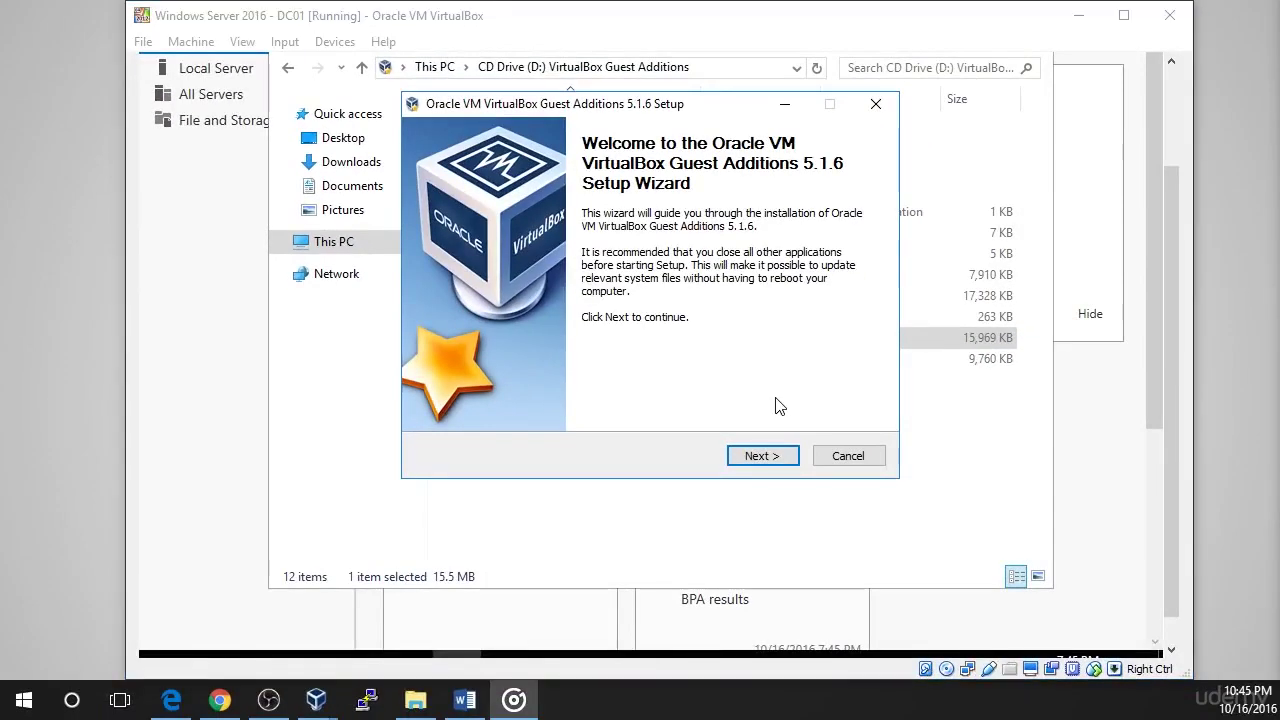
left_click(766, 457)
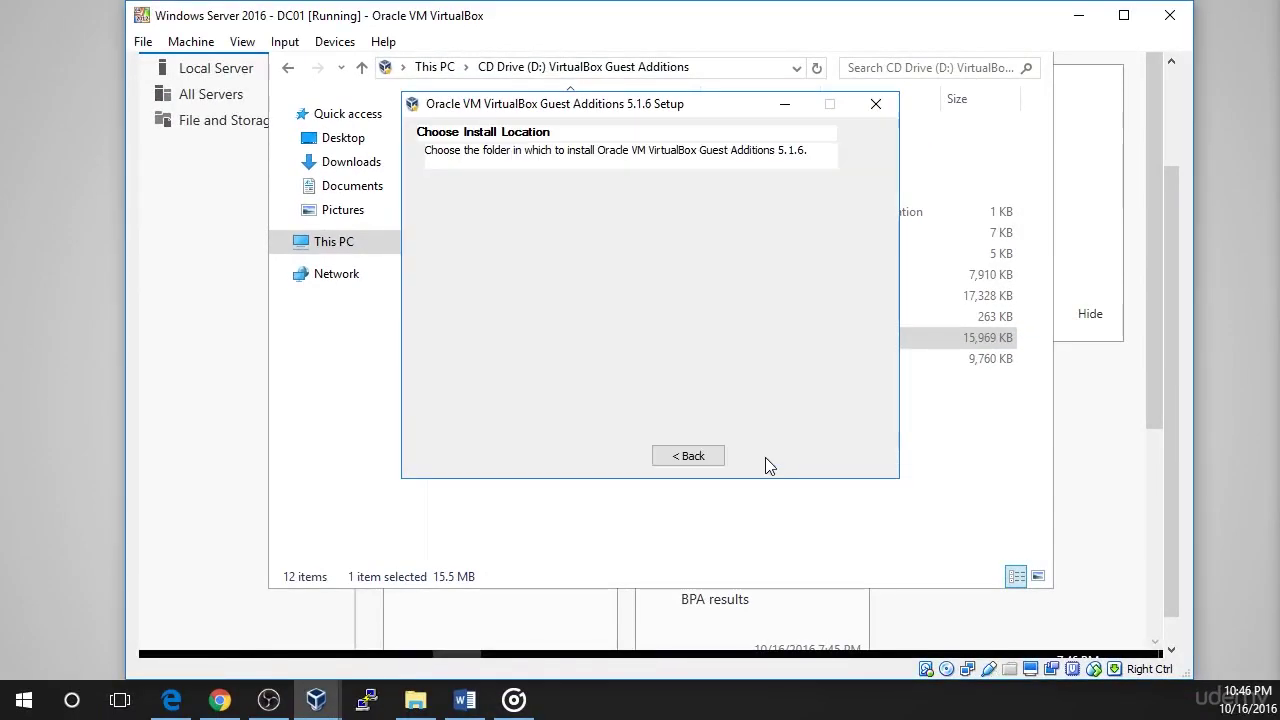
left_click(766, 458)
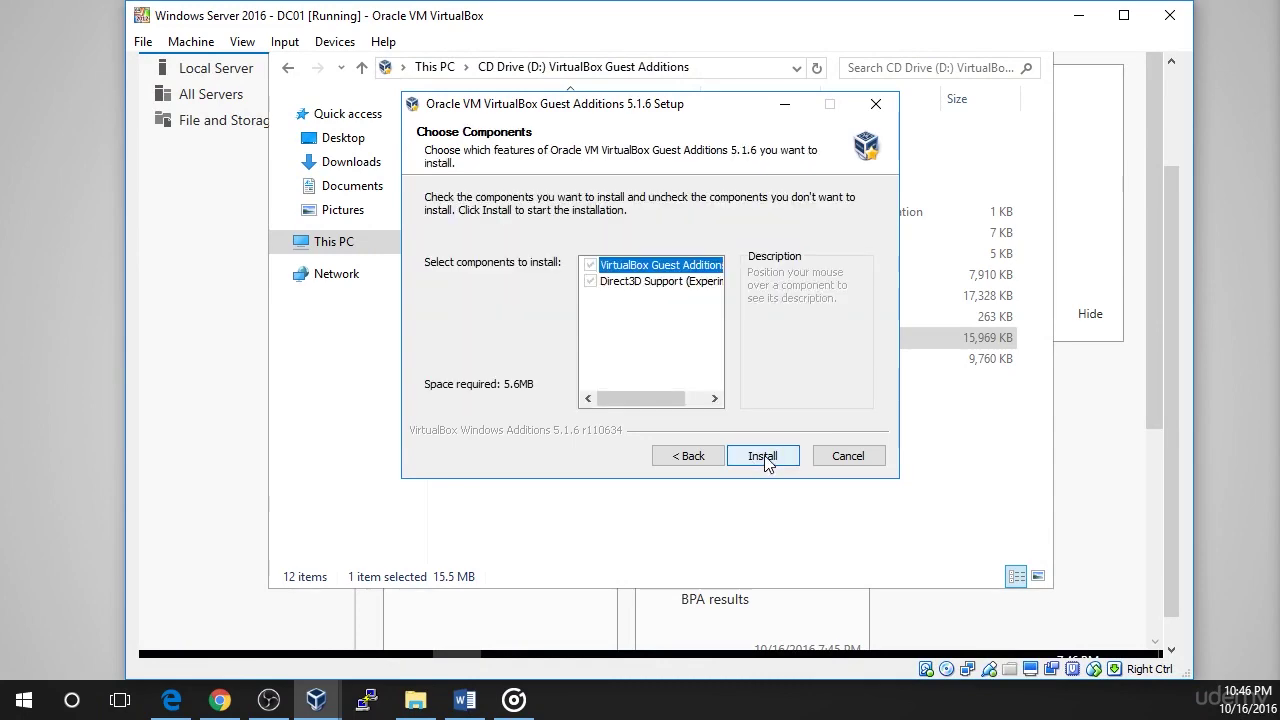
left_click(764, 456)
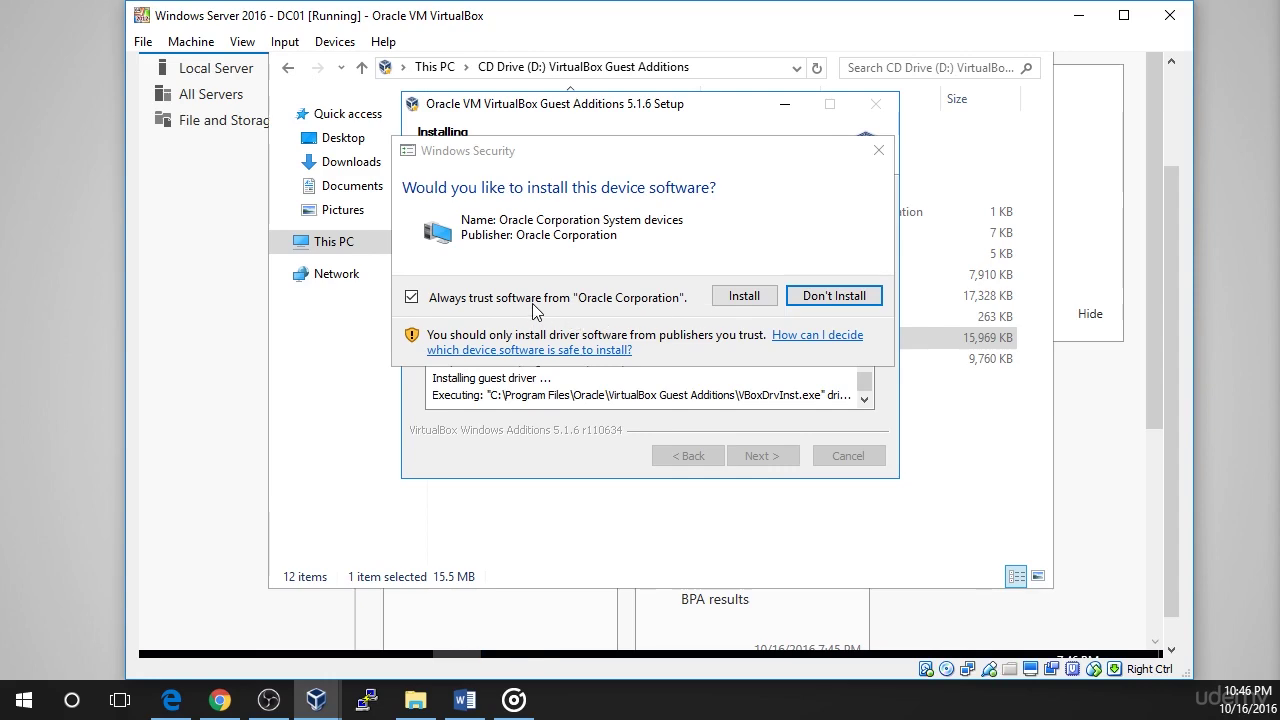
left_click(741, 296)
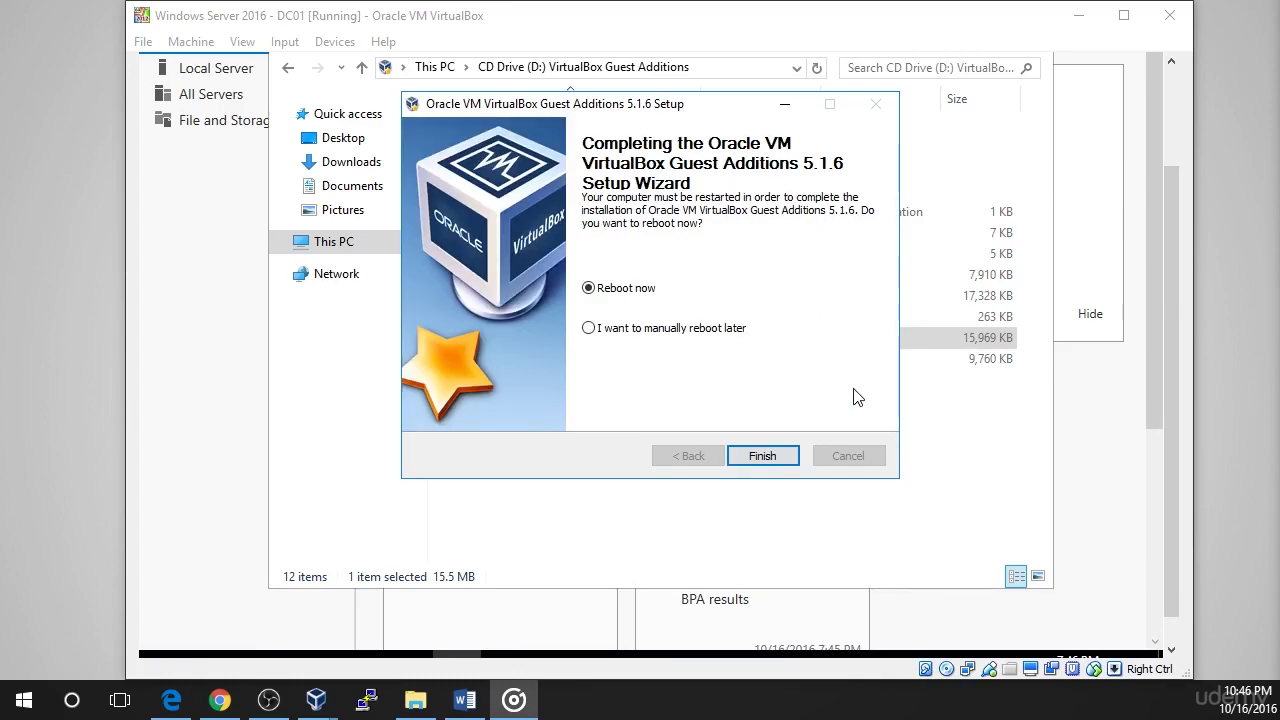
- Reboot DC01 now and sign back in as Administrator with the account password
left_click(762, 458)
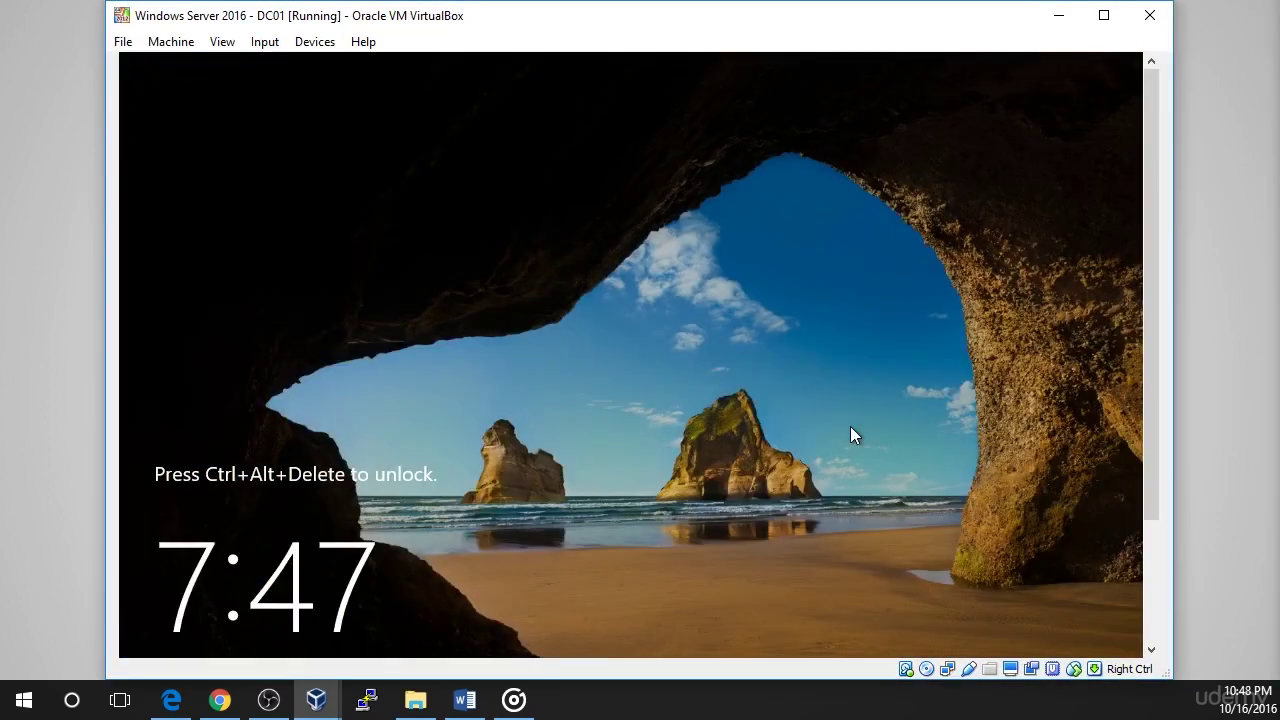
key("ctrl+alt+Delete")
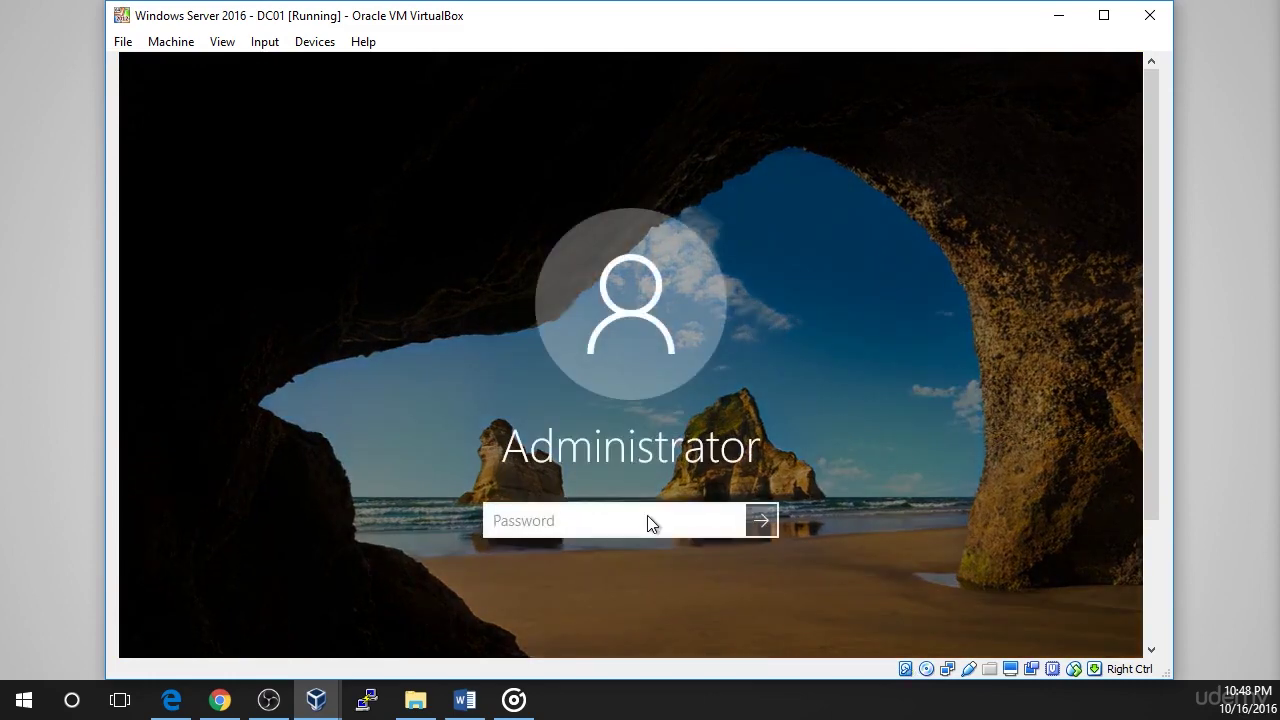
type("Password123")
key("Return")
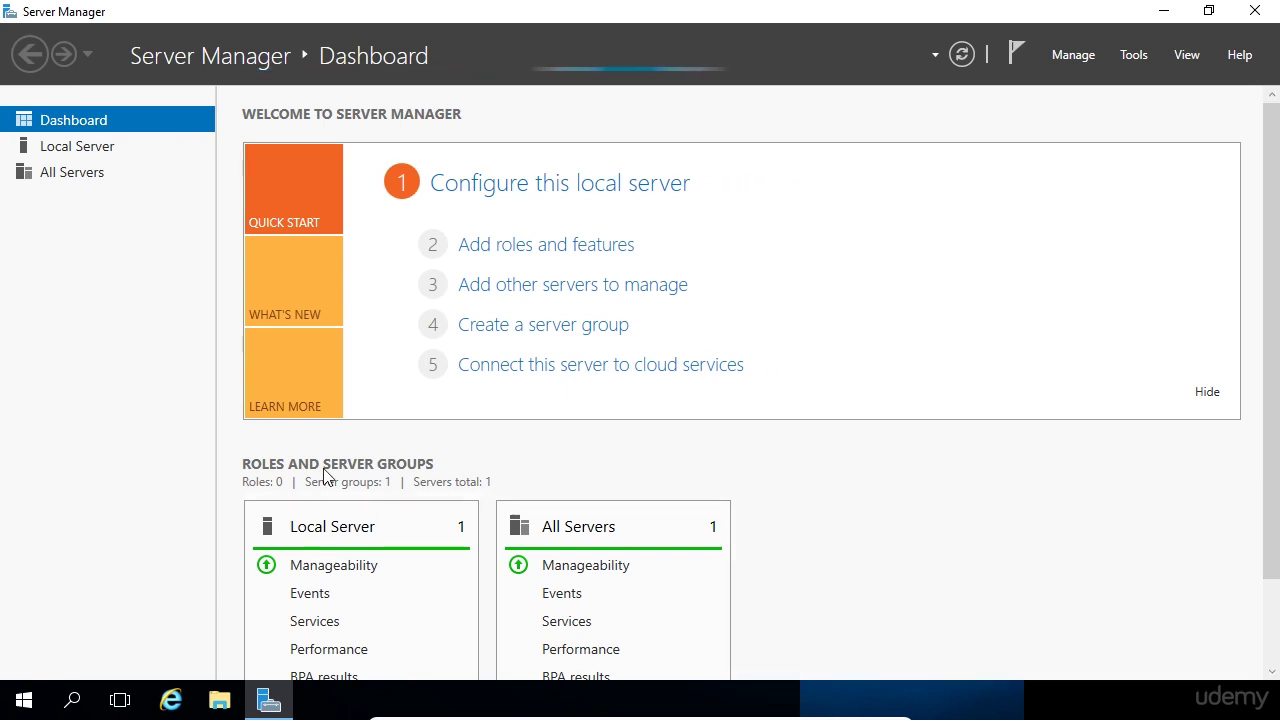
left_click(31, 707)
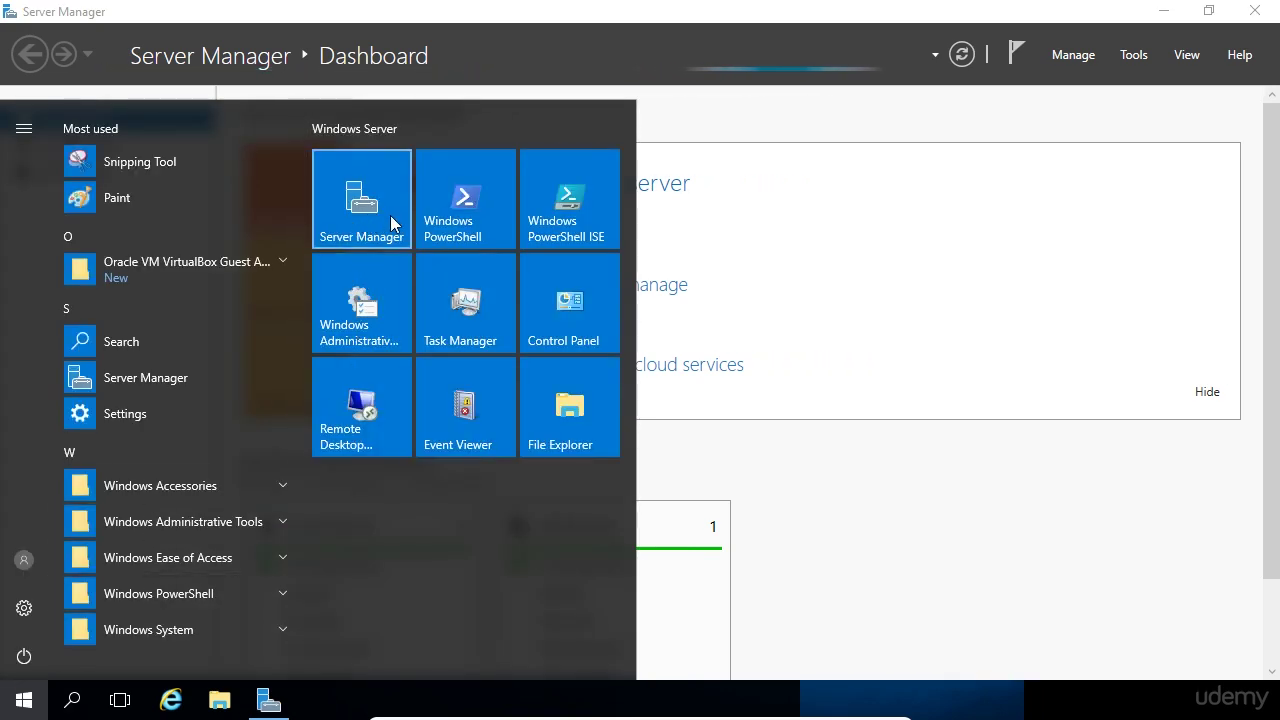
left_click(391, 224)
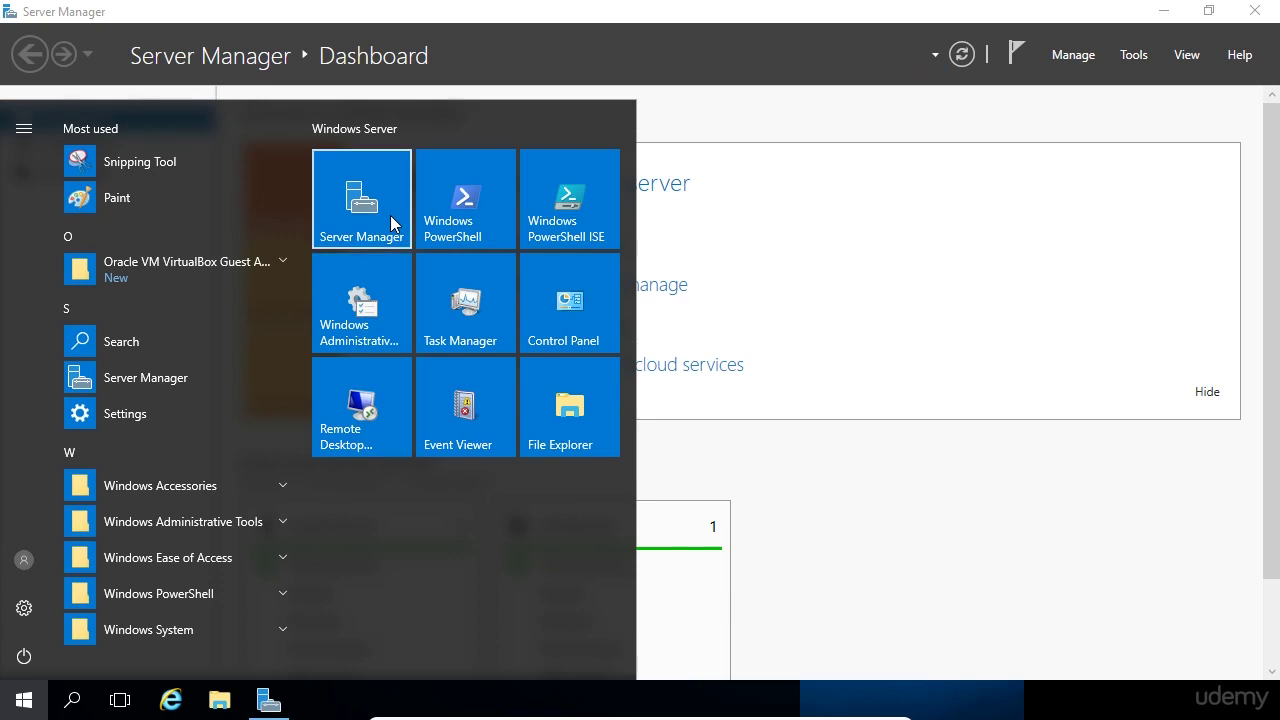
right_click(391, 224)
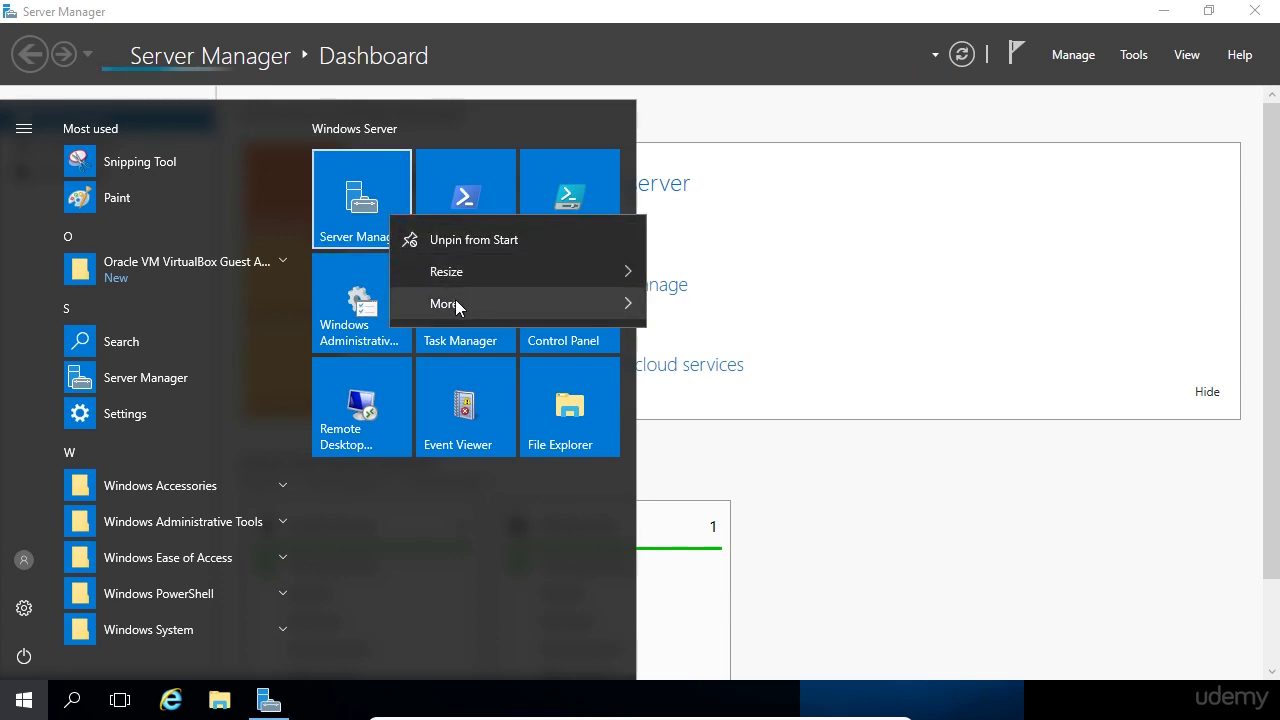
mouse_move(455, 299)
key("Escape")
key("Escape")
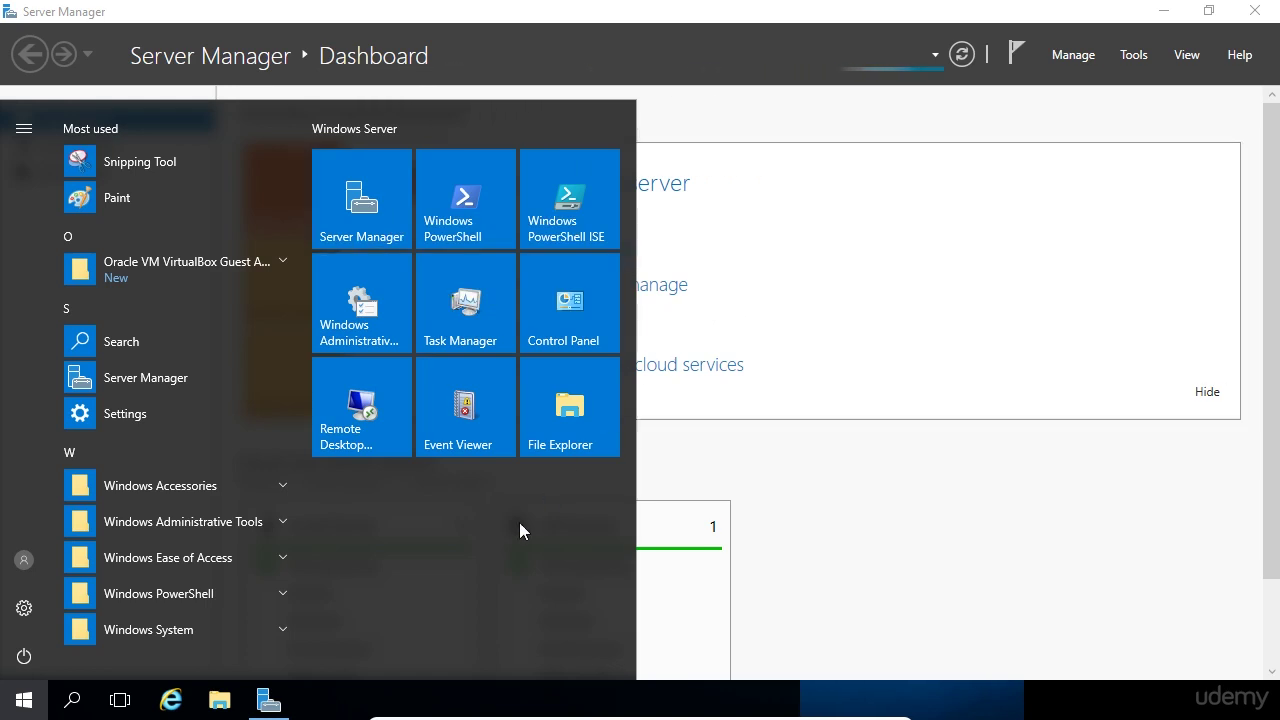
mouse_move(277, 697)
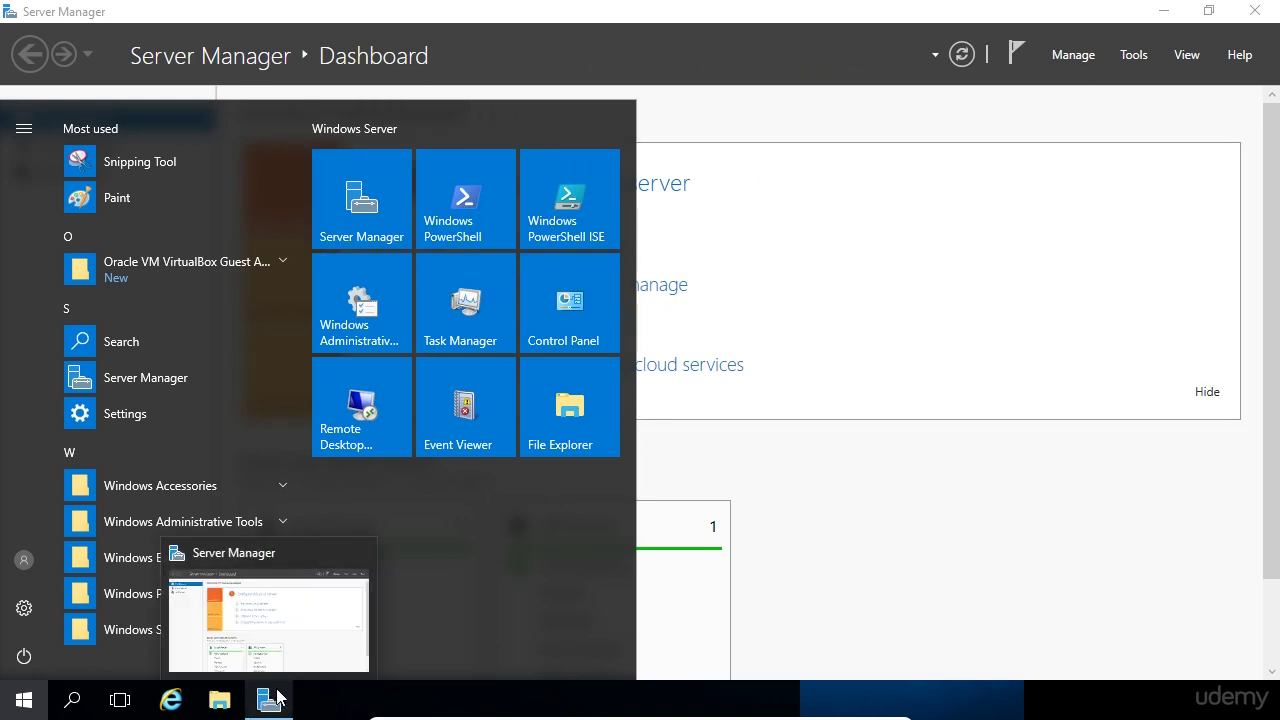
left_click(24, 702)
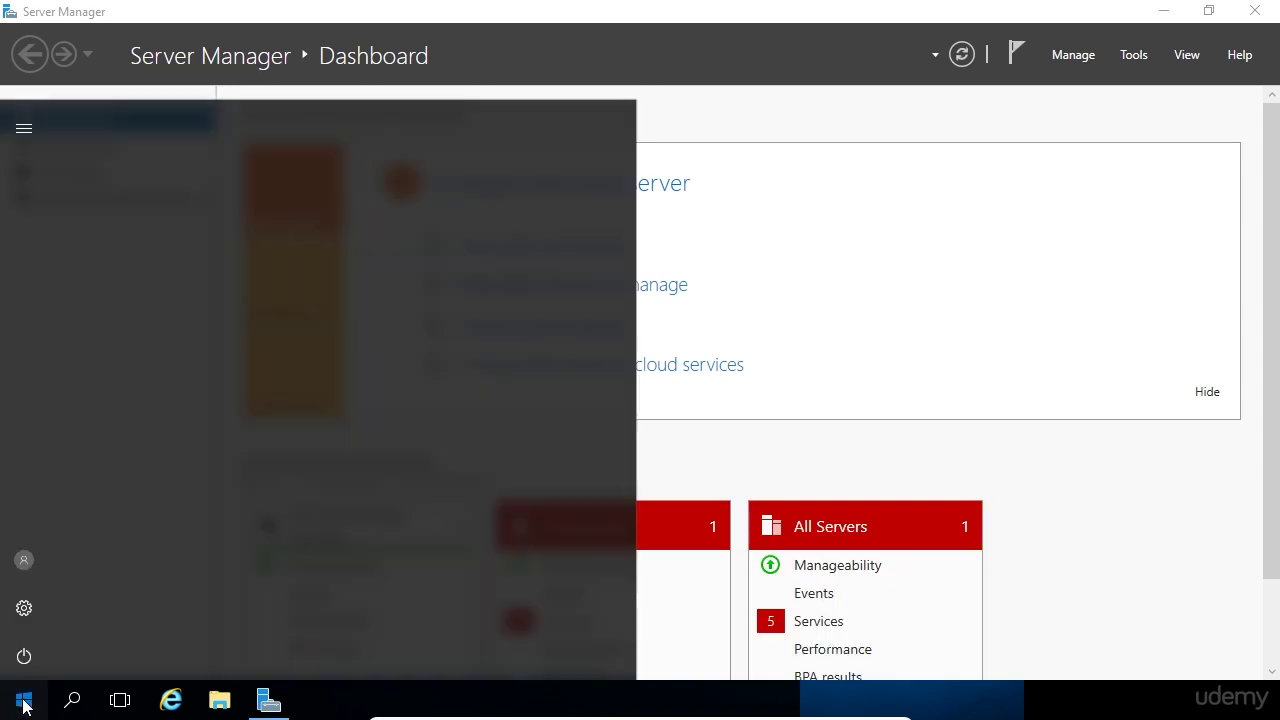
left_click(24, 705)
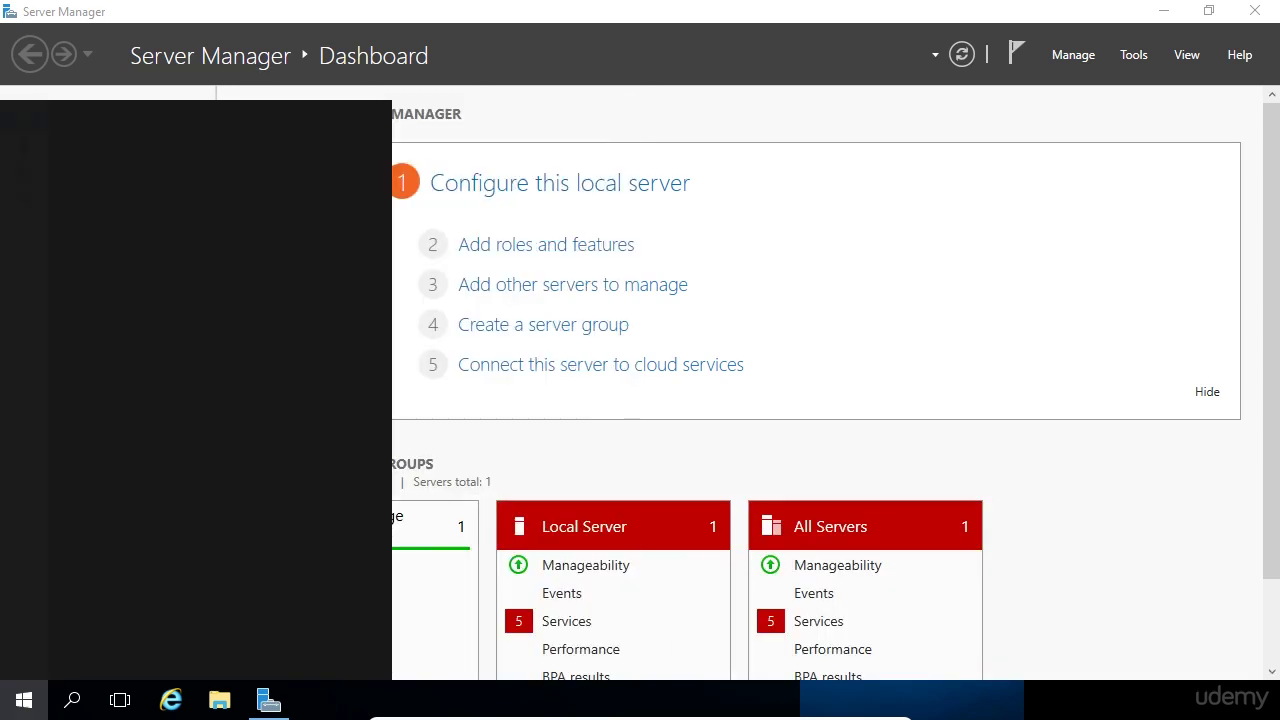
- Find Command Prompt by searching 'cm', pin it to the taskbar, and launch it
type("cmd")
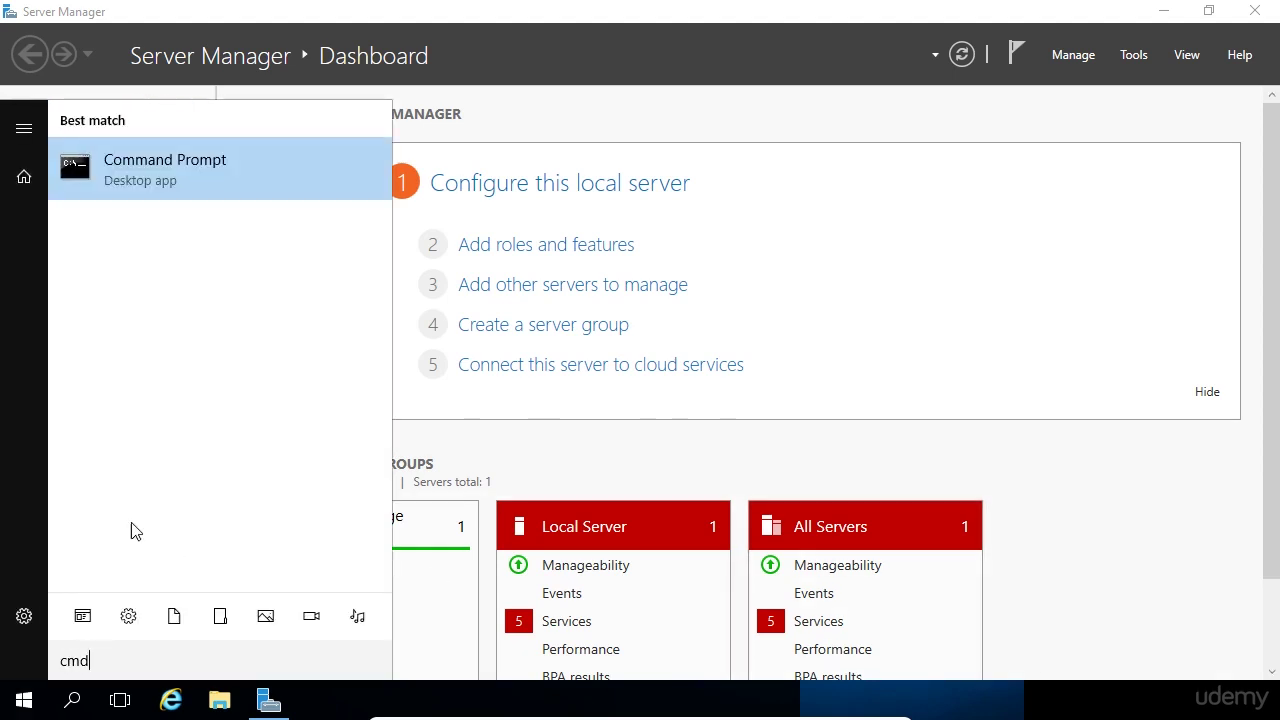
right_click(196, 172)
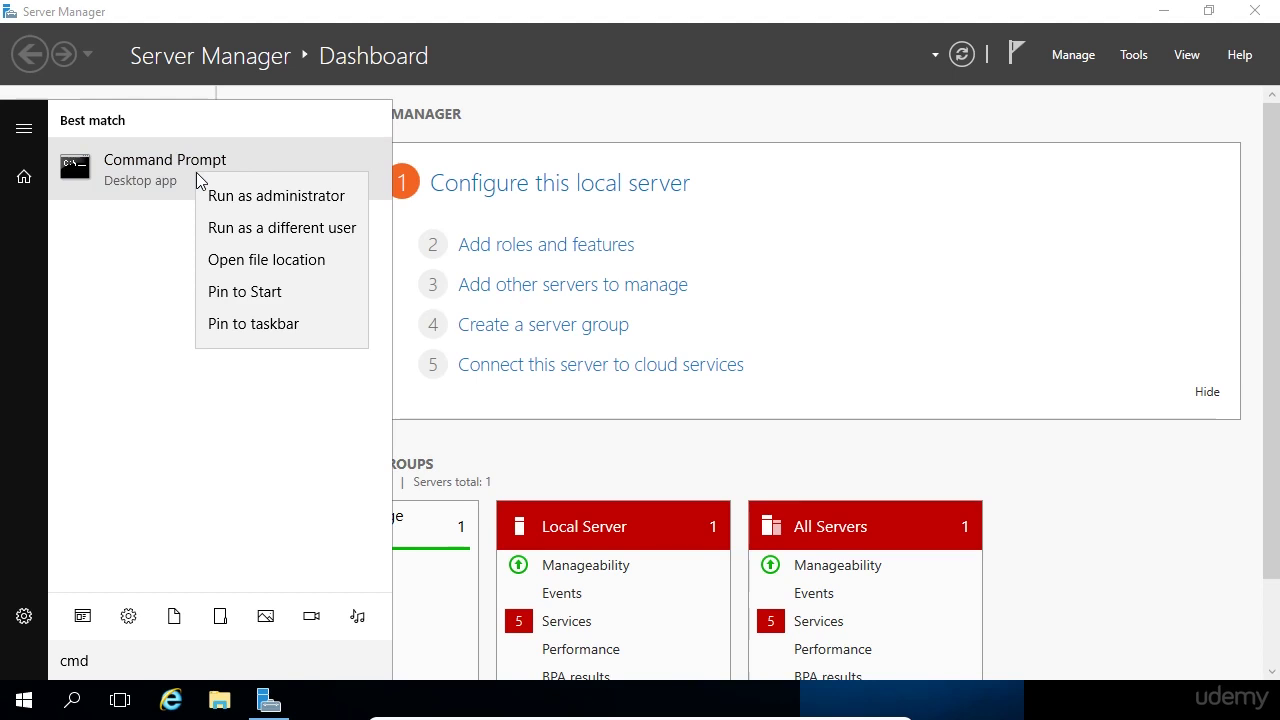
left_click(250, 323)
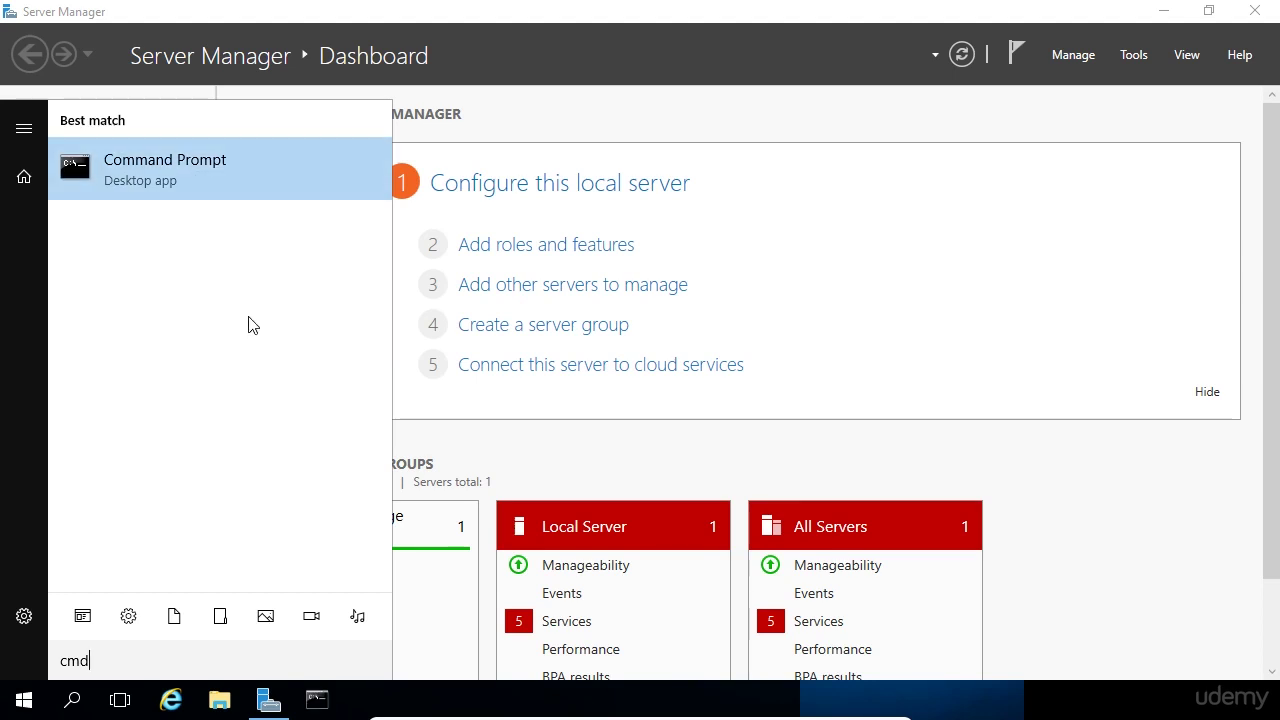
left_click(316, 704)
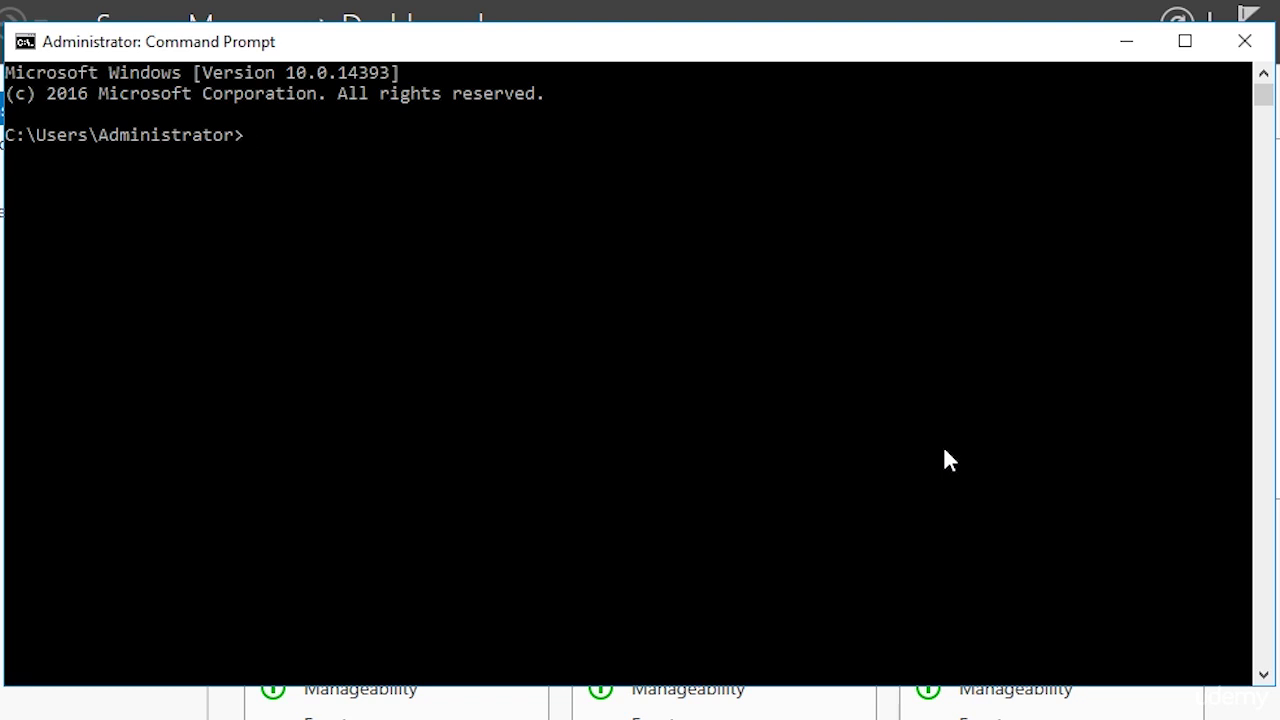
- Run ipconfig in the console to list the adapter configuration
left_click(944, 450)
type("ipconfig")
key("Return")
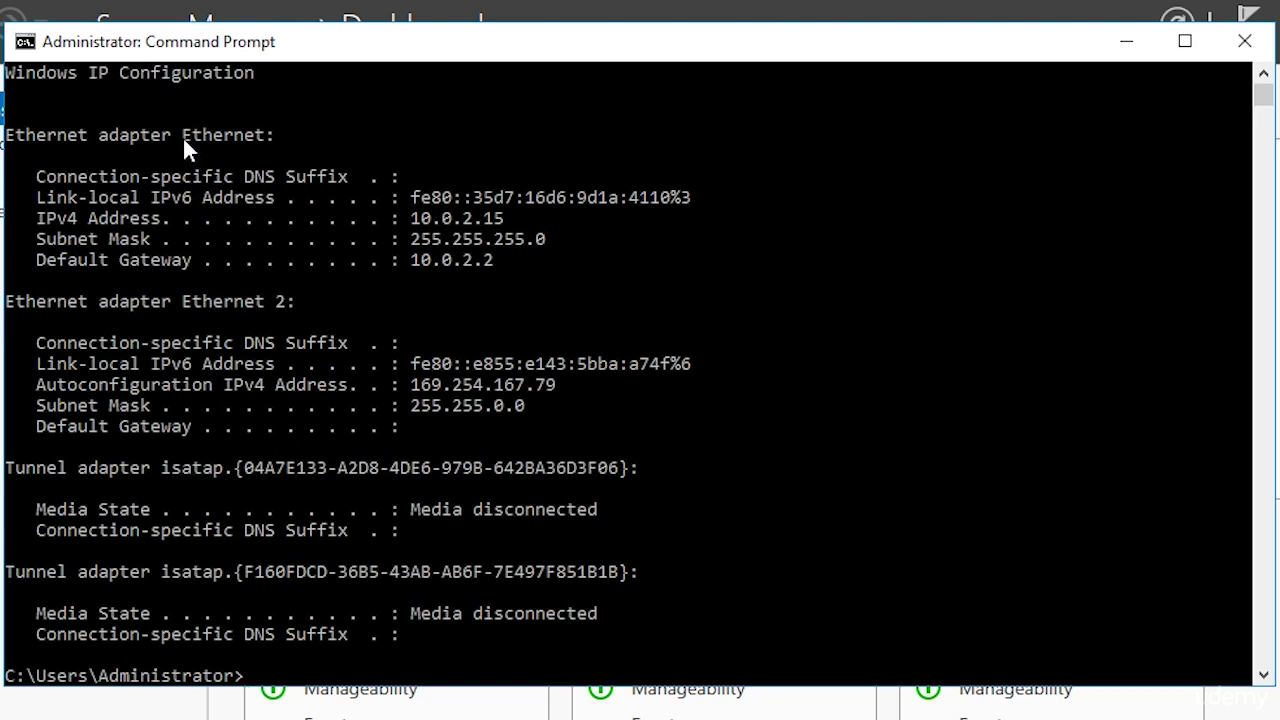
- Highlight the Ethernet and Ethernet 2 adapter names and the 10.0.2.15 address
left_click_drag(182, 136, 261, 140)
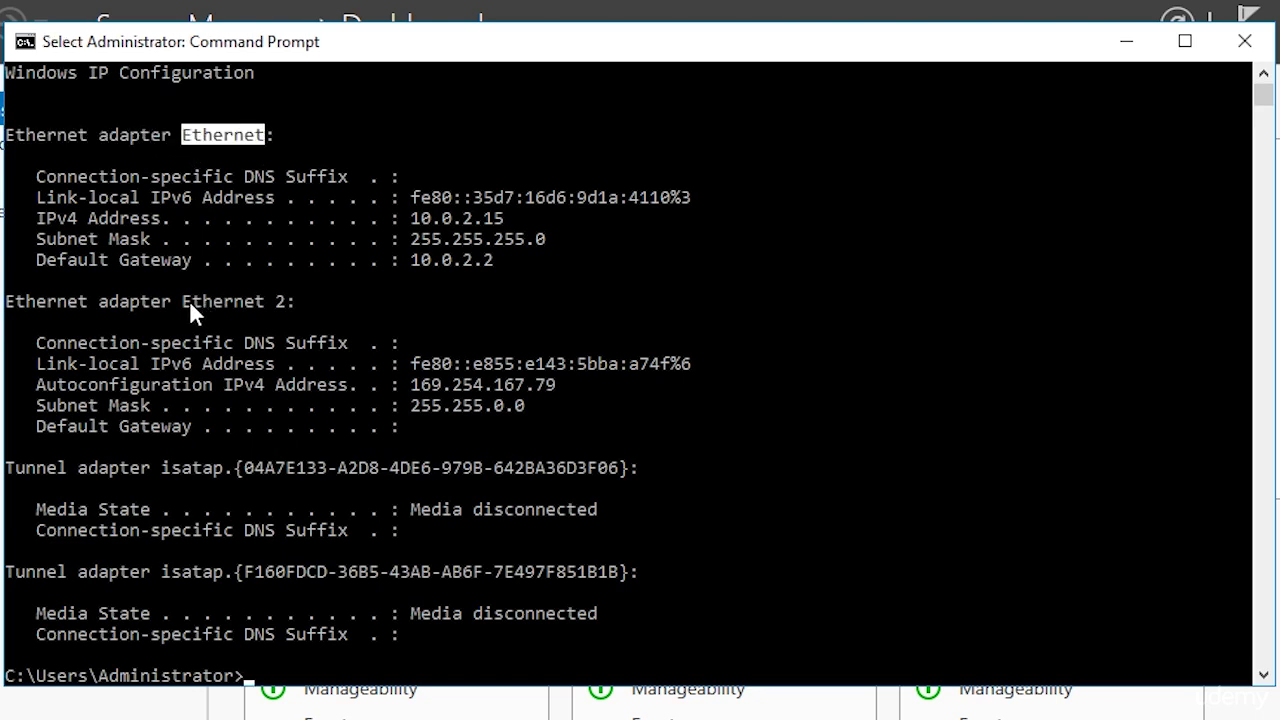
left_click_drag(191, 301, 283, 302)
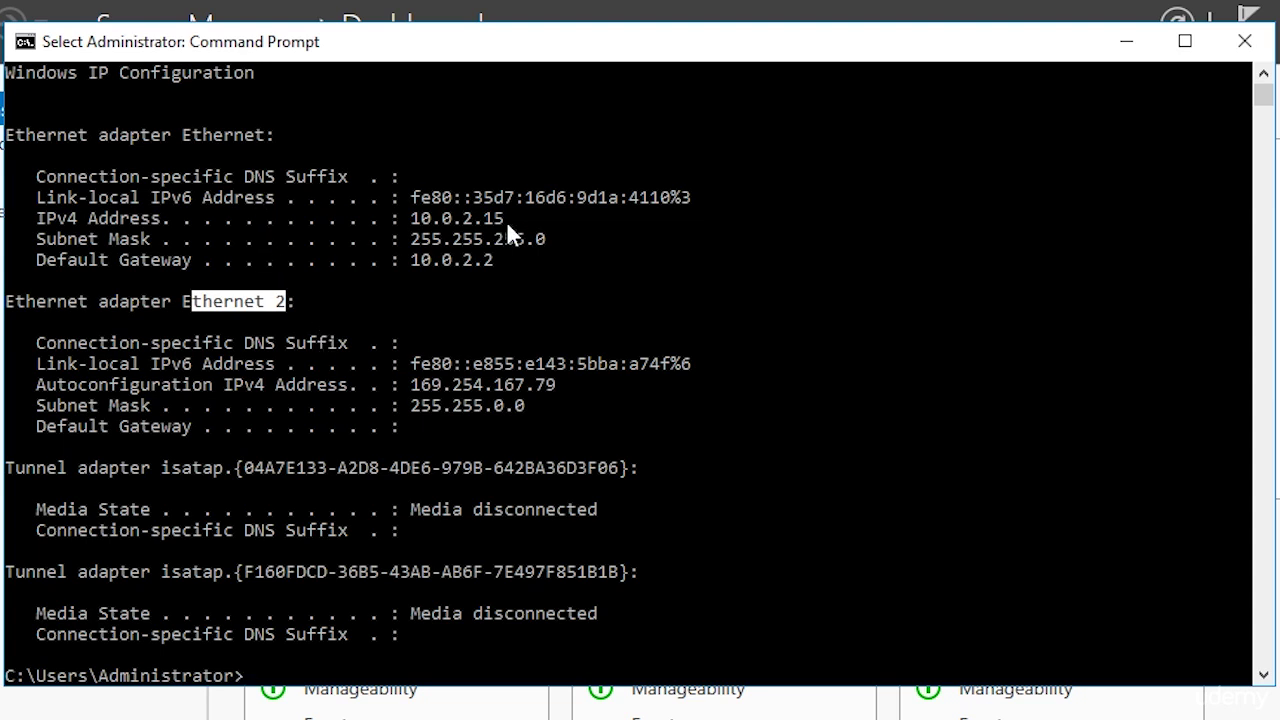
left_click_drag(506, 220, 411, 218)
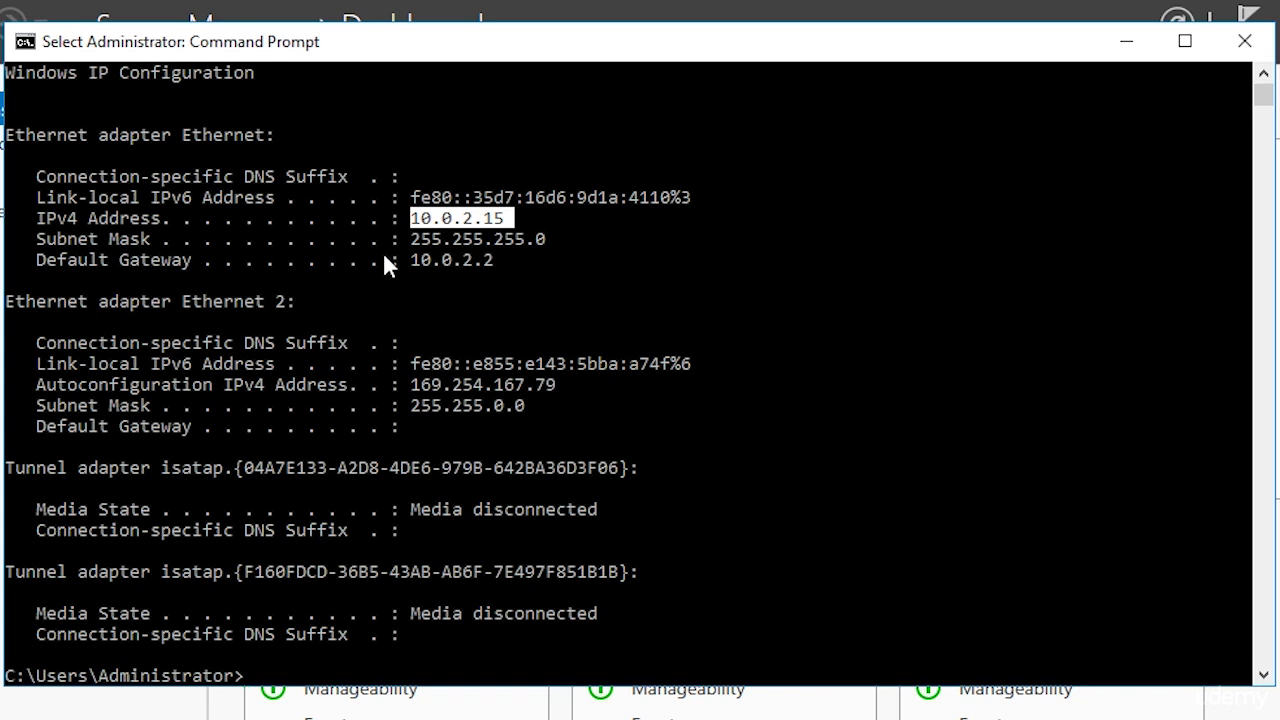
- Copy the marked address and run ping google.com
right_click(382, 260)
type("pin")
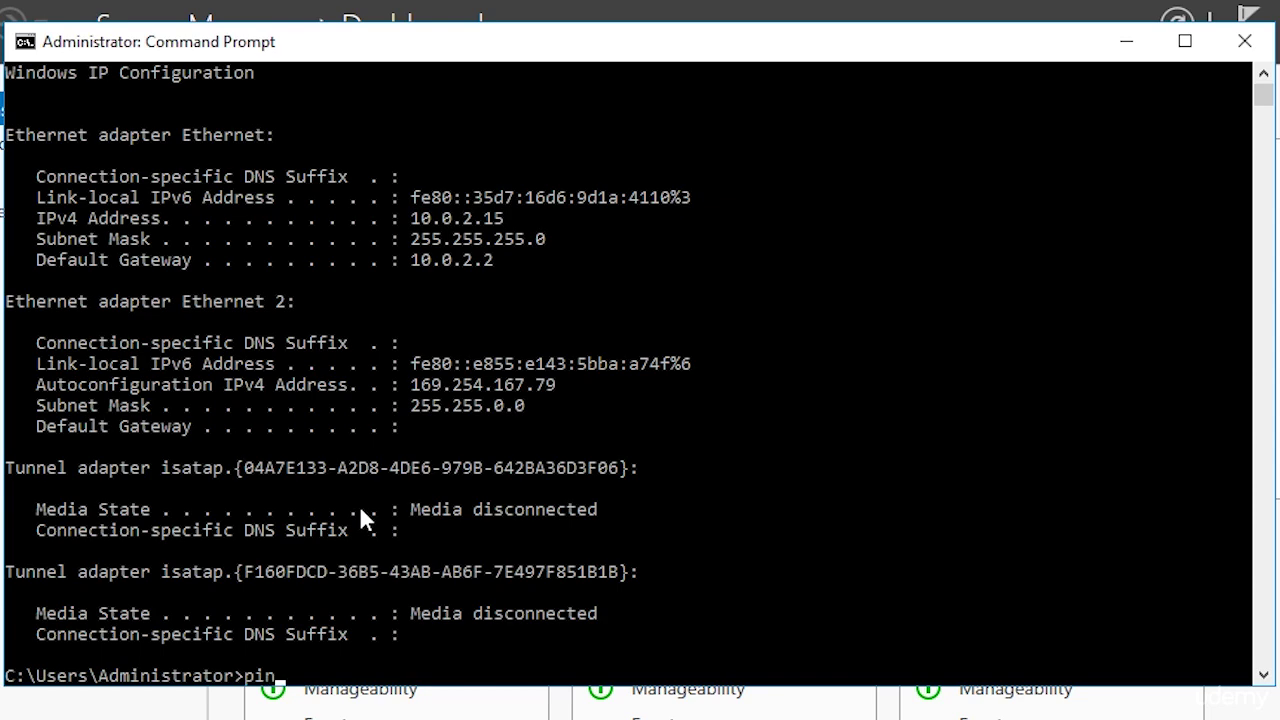
type("g google.com")
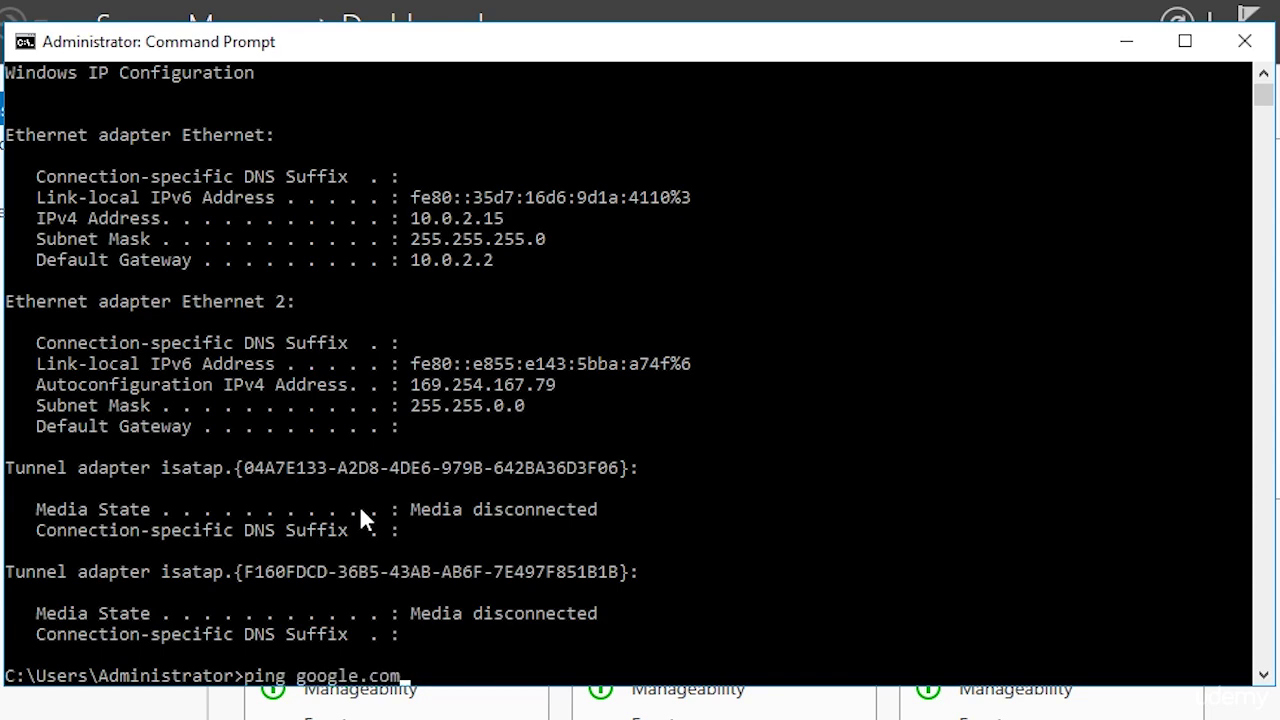
key("Return")
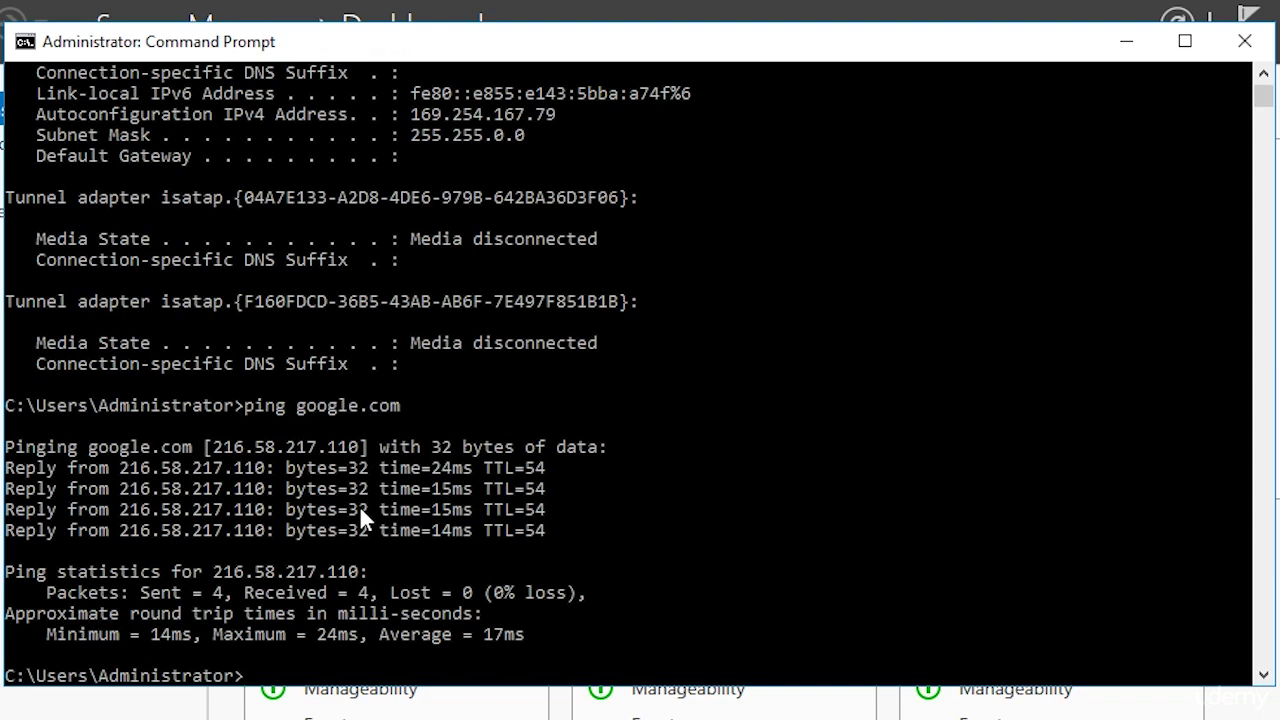
- Scroll back up and highlight the 169.254.167.79 autoconfiguration address
scroll(359, 505, "up", 4)
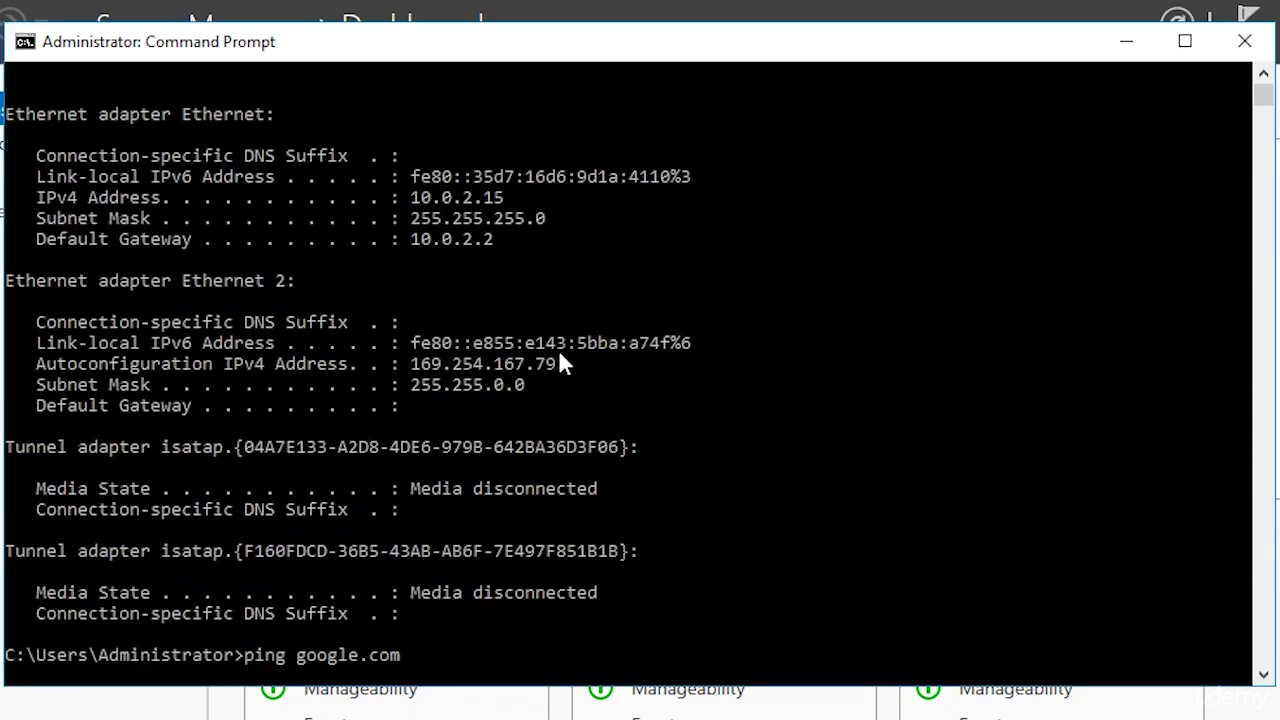
left_click_drag(558, 364, 443, 366)
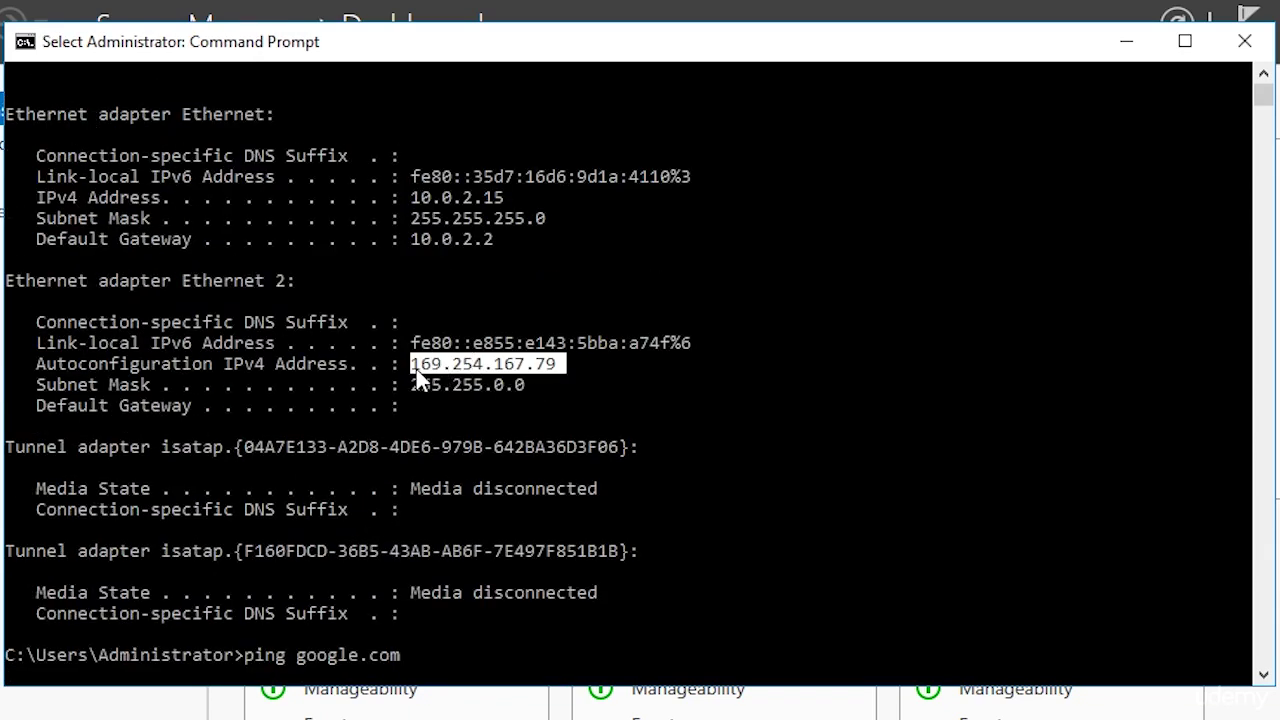
left_click(414, 370)
left_click_drag(458, 367, 469, 367)
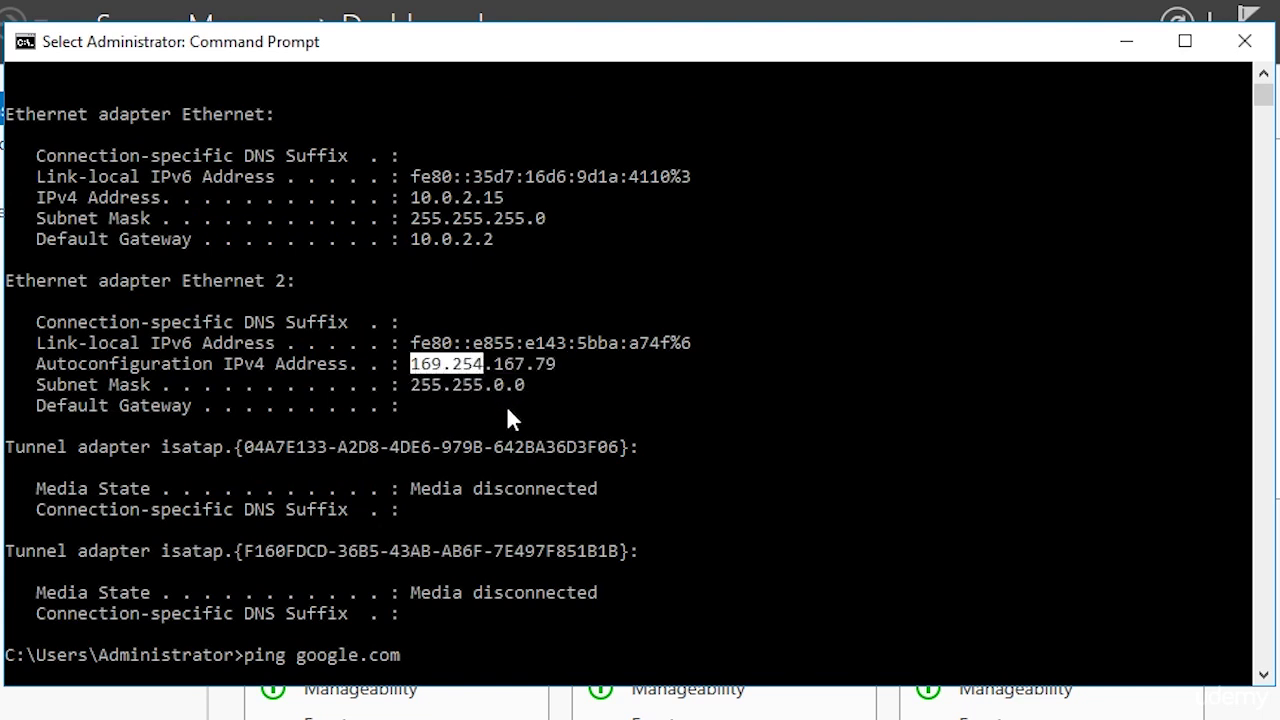
key("shift+Right")
key("shift+Right")
key("shift+Right")
key("shift+Right")
key("shift+Right")
key("shift+Right")
key("shift+Right")
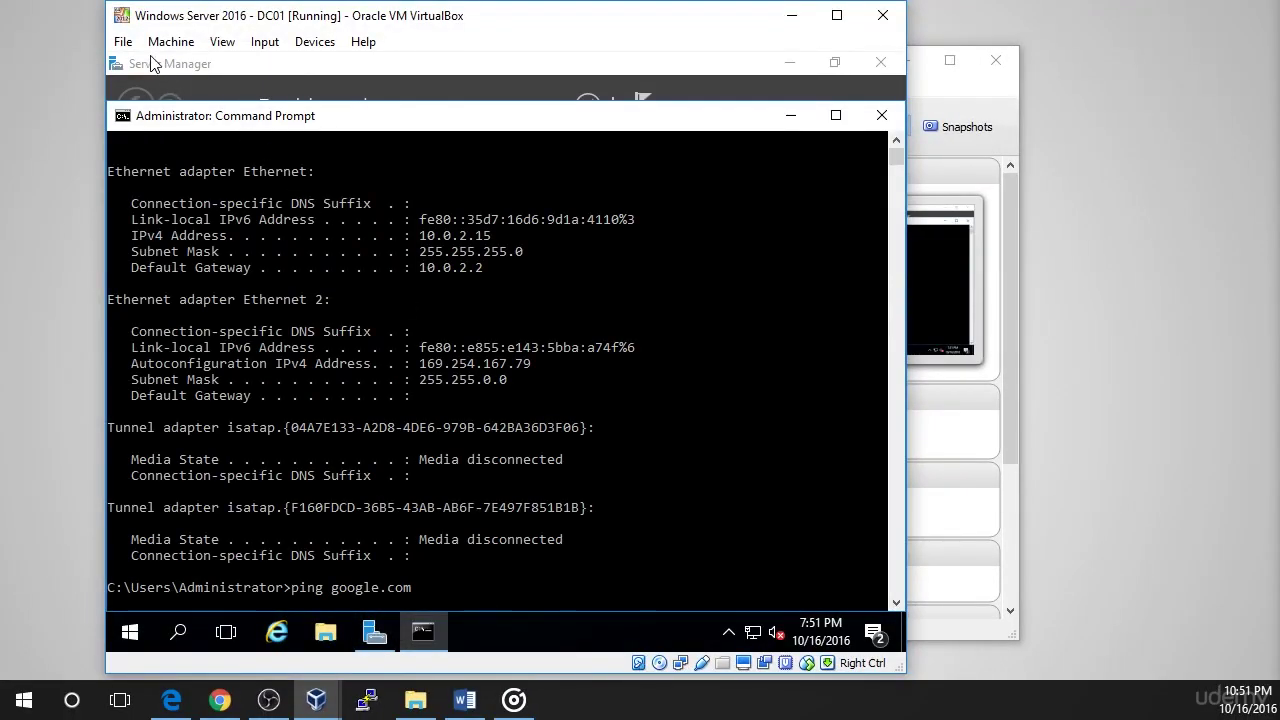
- Open the settings of Host-Only Ethernet Adapter #2 under Preferences > Network > Host-only Networks
left_click(123, 42)
left_click(124, 63)
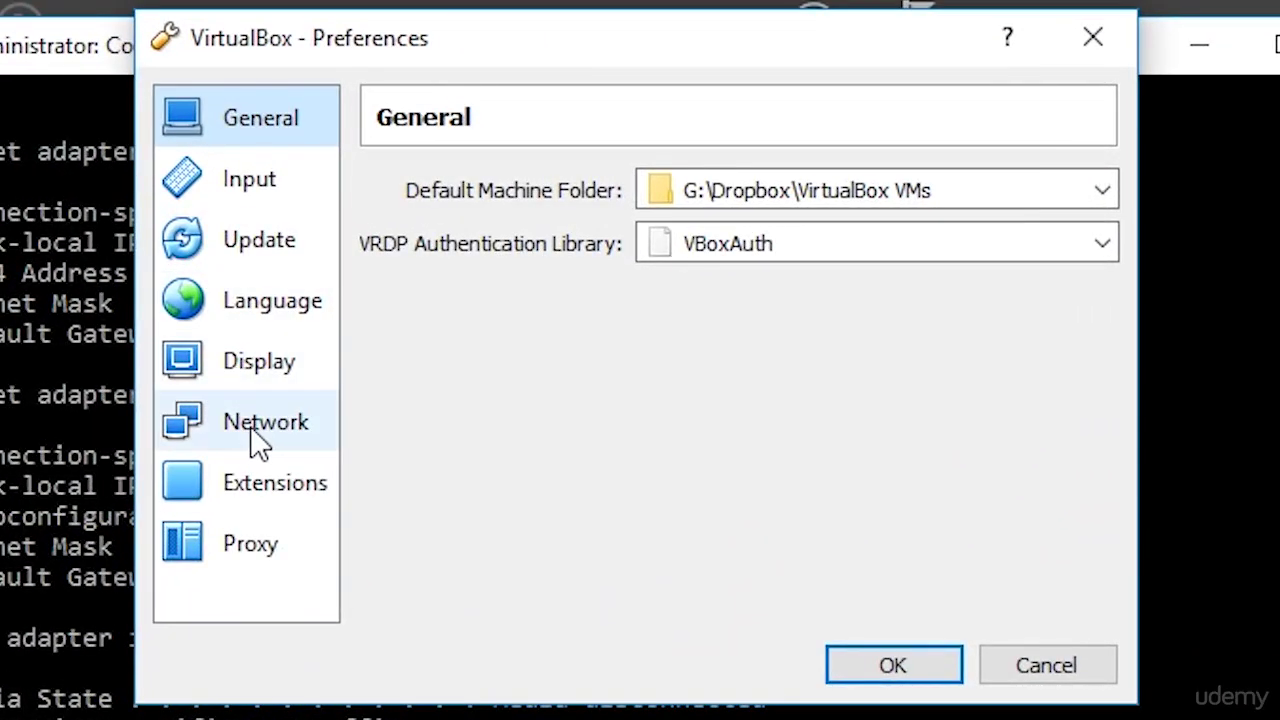
left_click(274, 366)
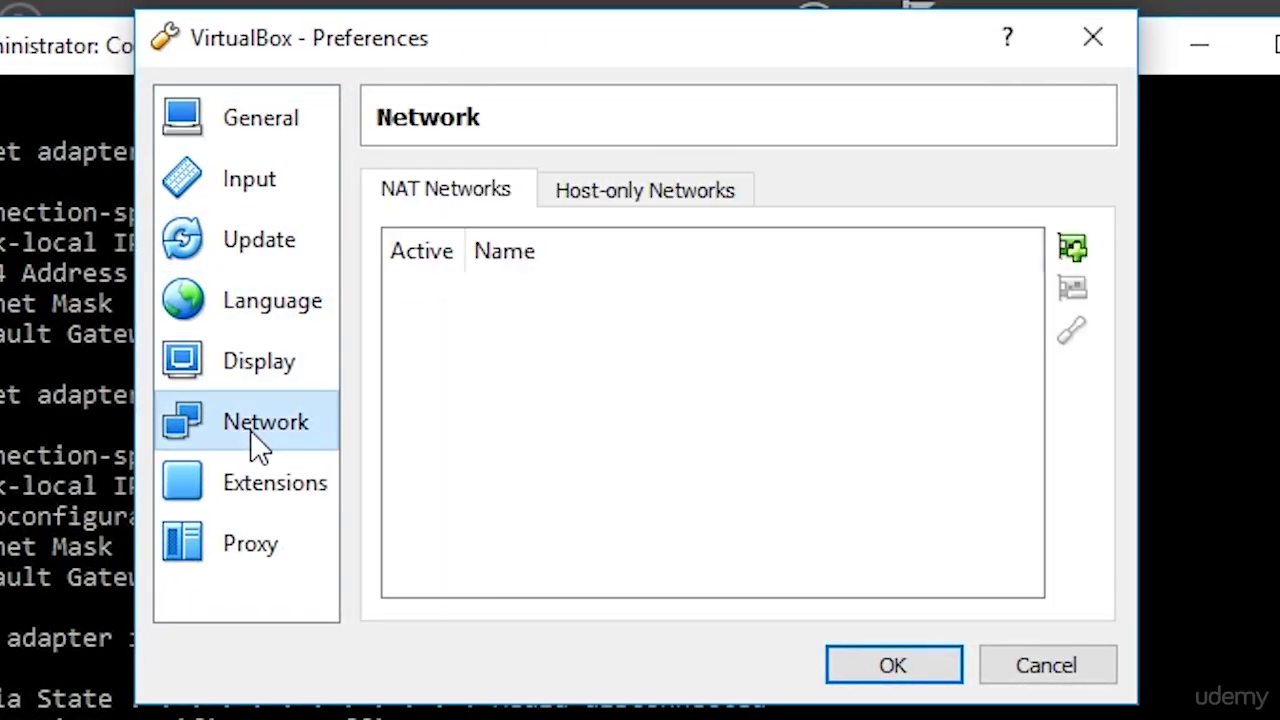
left_click(614, 192)
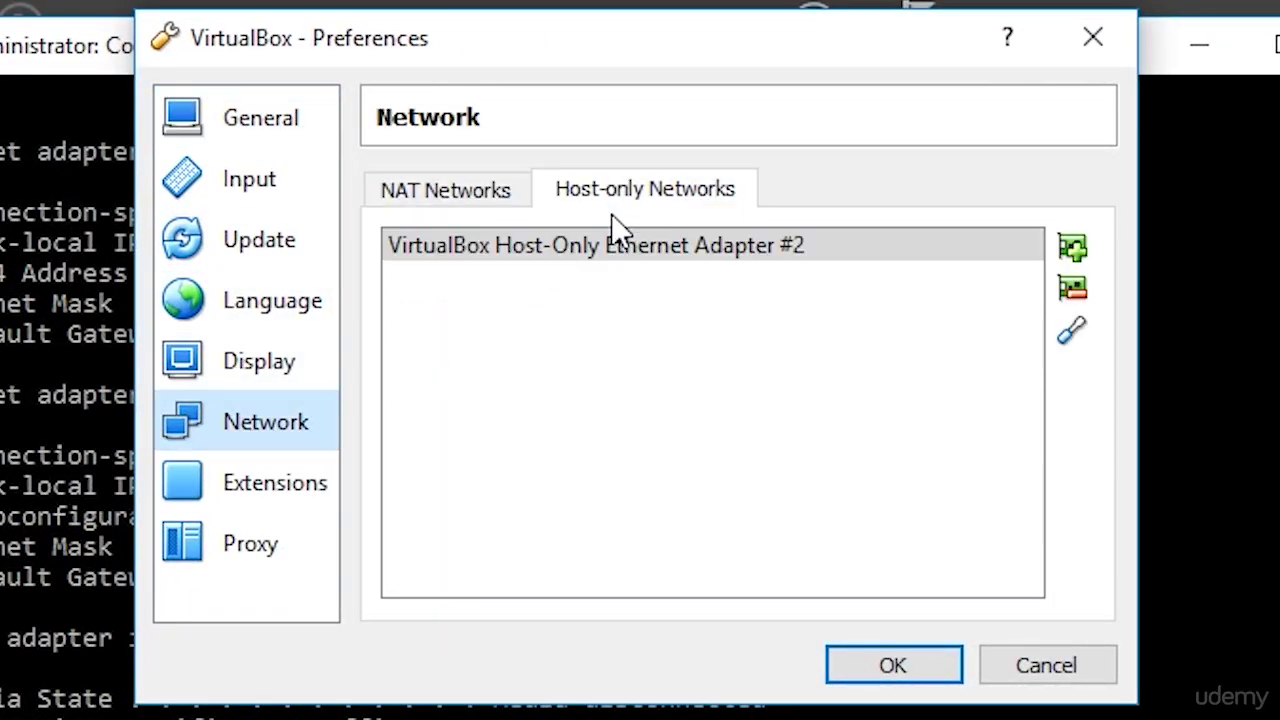
left_click(620, 250)
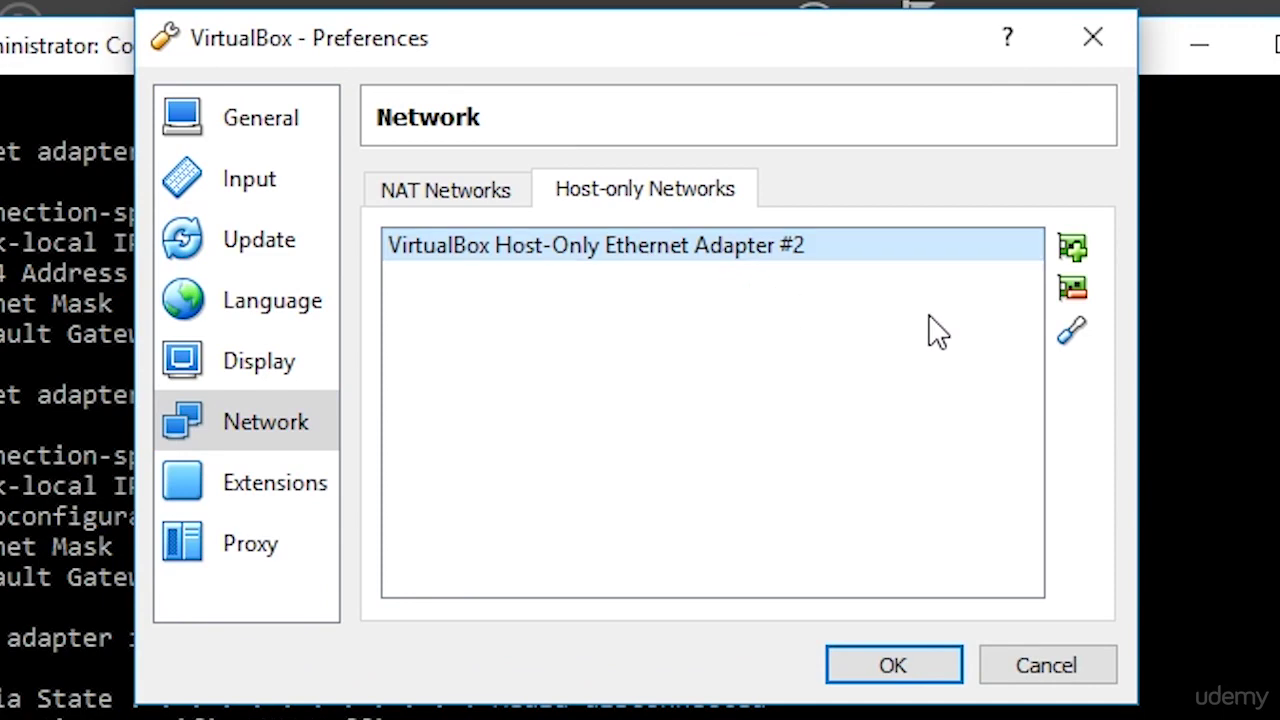
left_click(1078, 345)
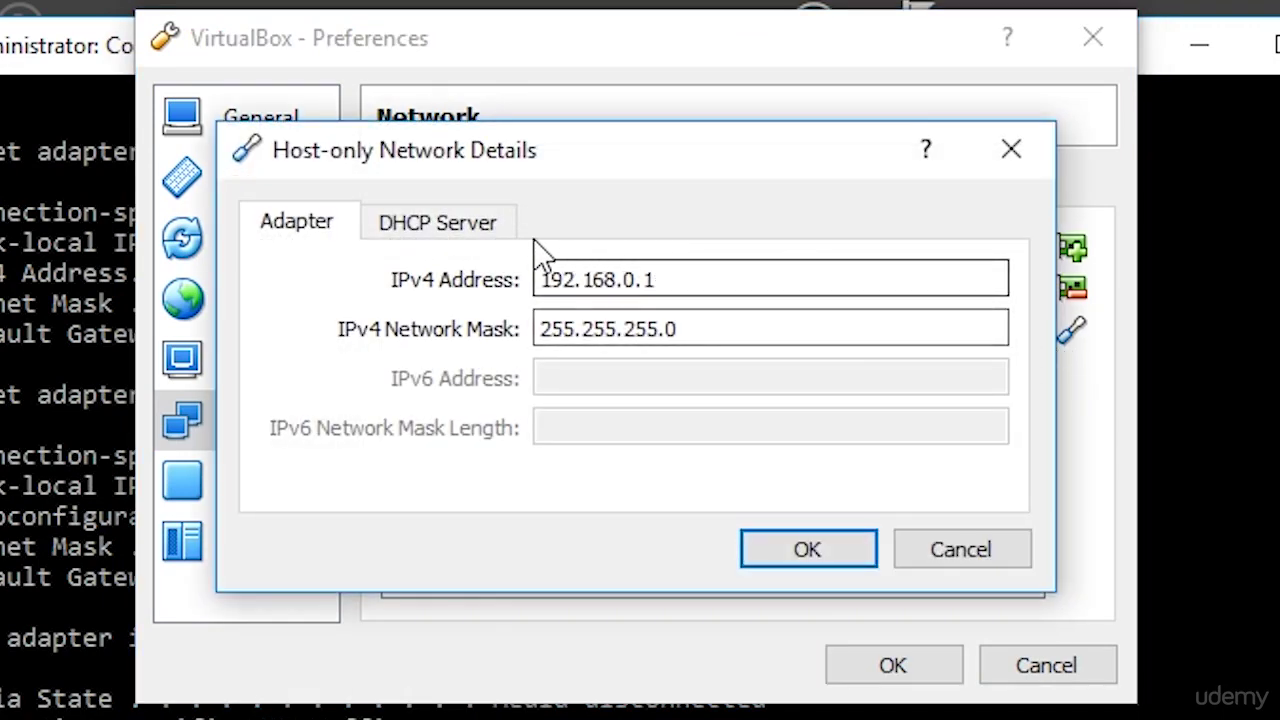
- Confirm its DHCP server is off, then highlight the 192.168.0.1 adapter address
left_click(490, 238)
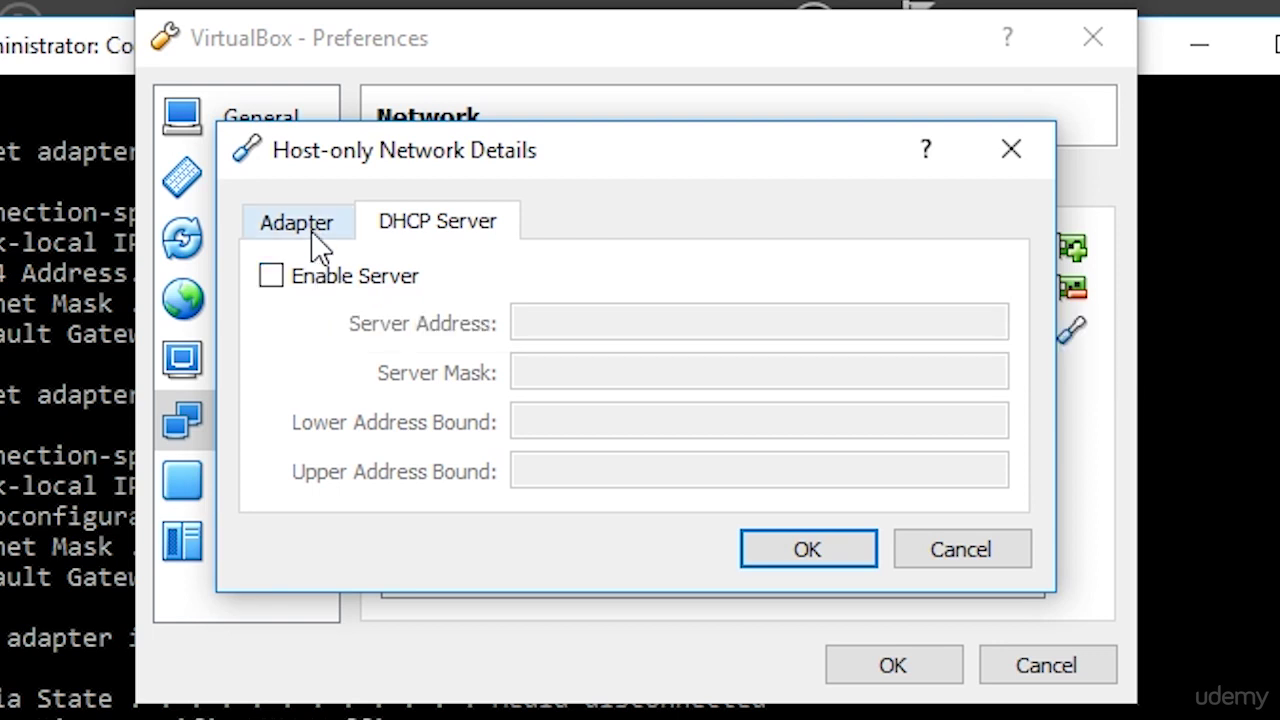
left_click(318, 245)
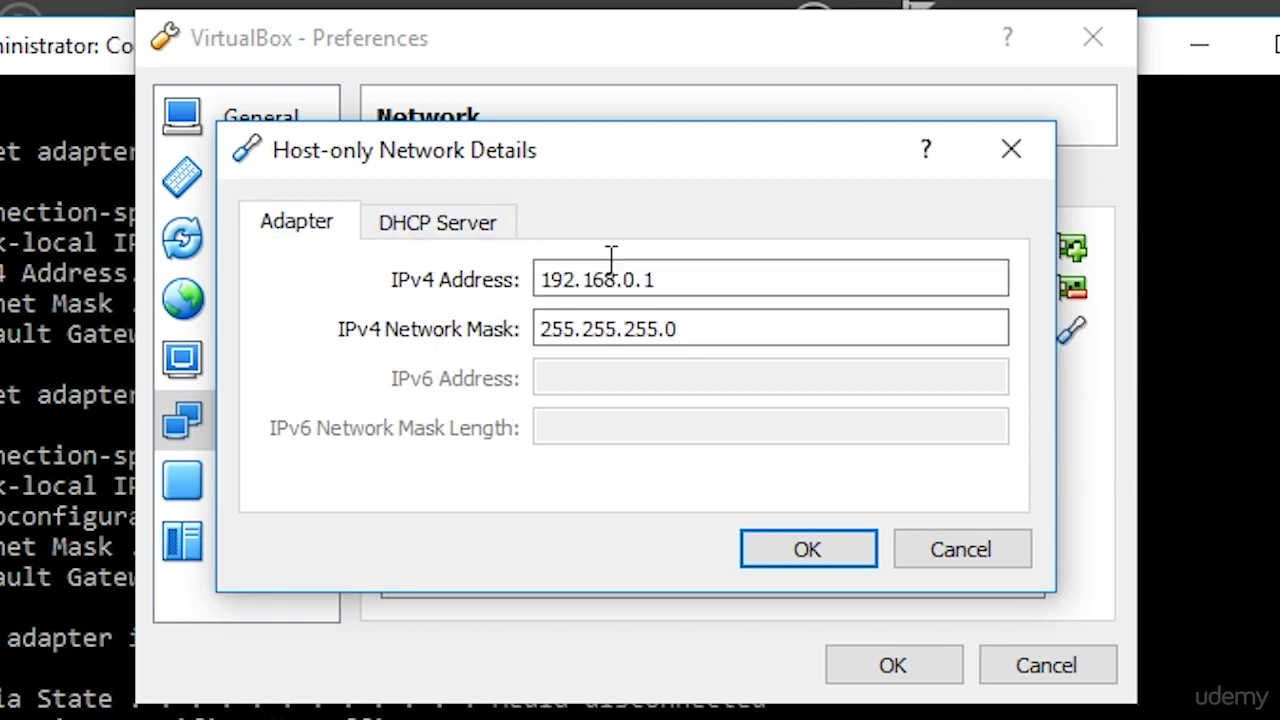
left_click_drag(680, 280, 532, 288)
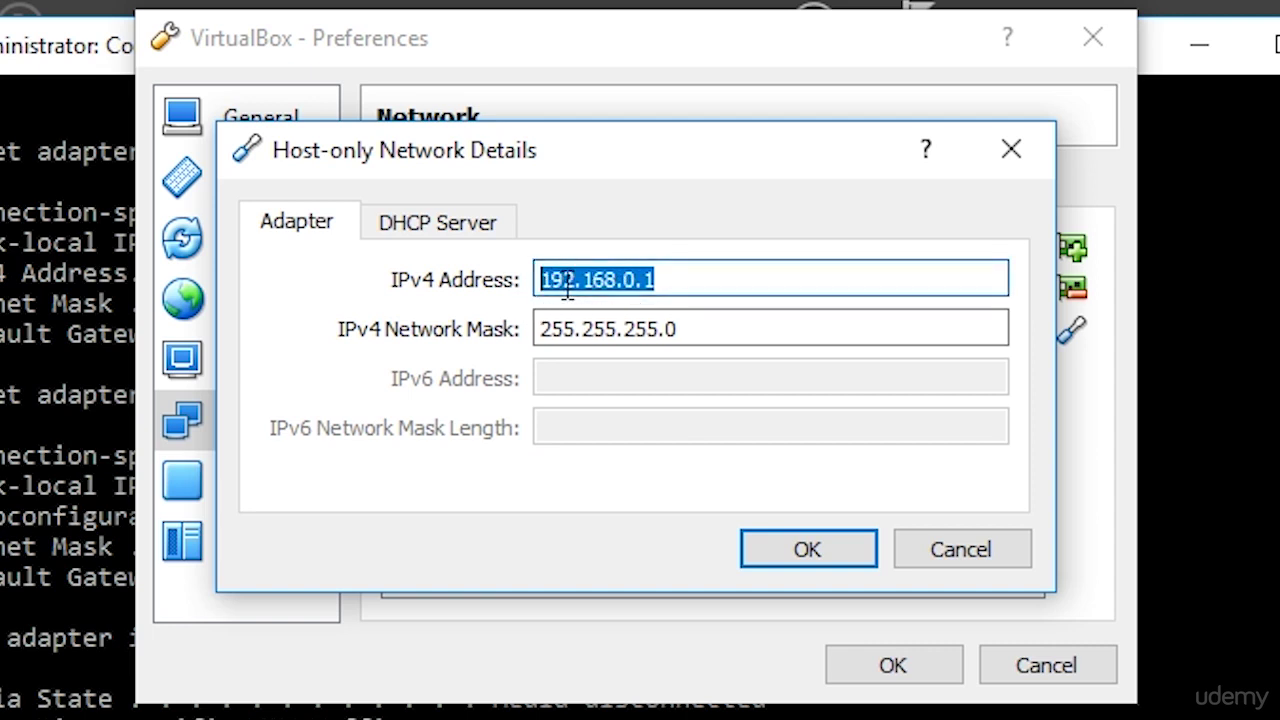
left_click_drag(637, 280, 543, 278)
- Cancel both network dialogs, close Command Prompt, and switch Server Manager to Local Server
left_click(961, 545)
left_click(1000, 627)
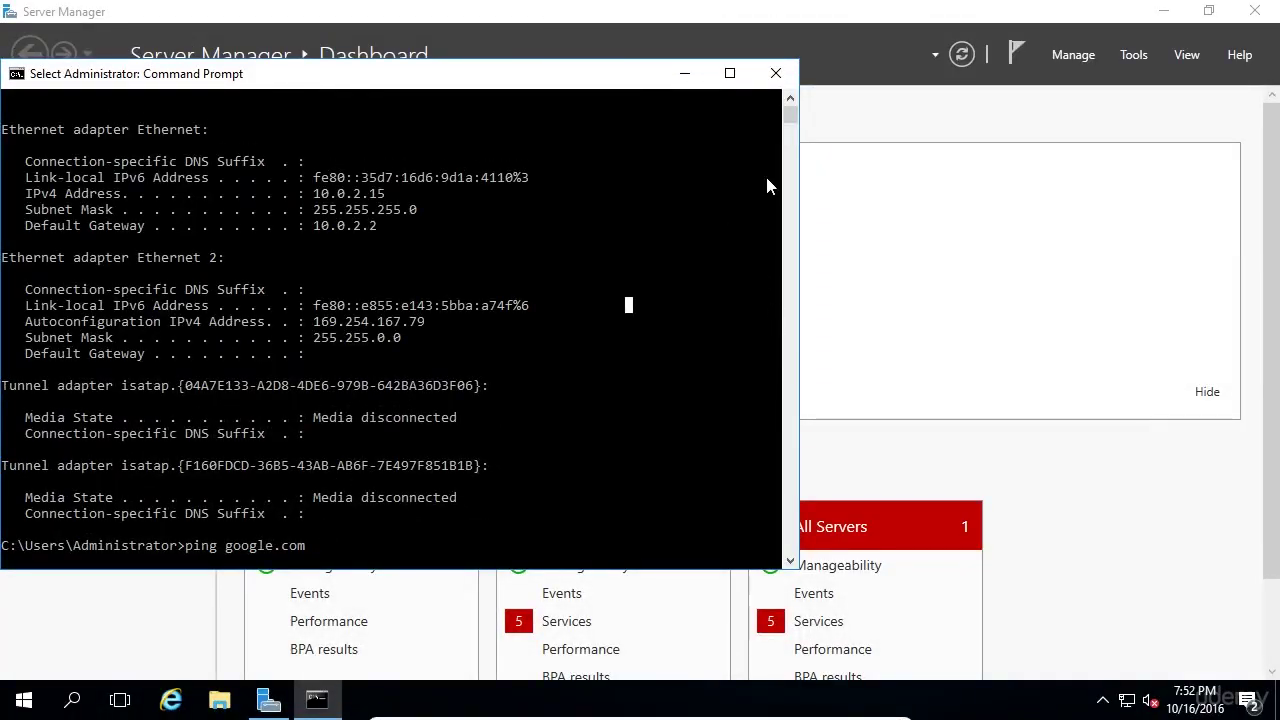
left_click(777, 73)
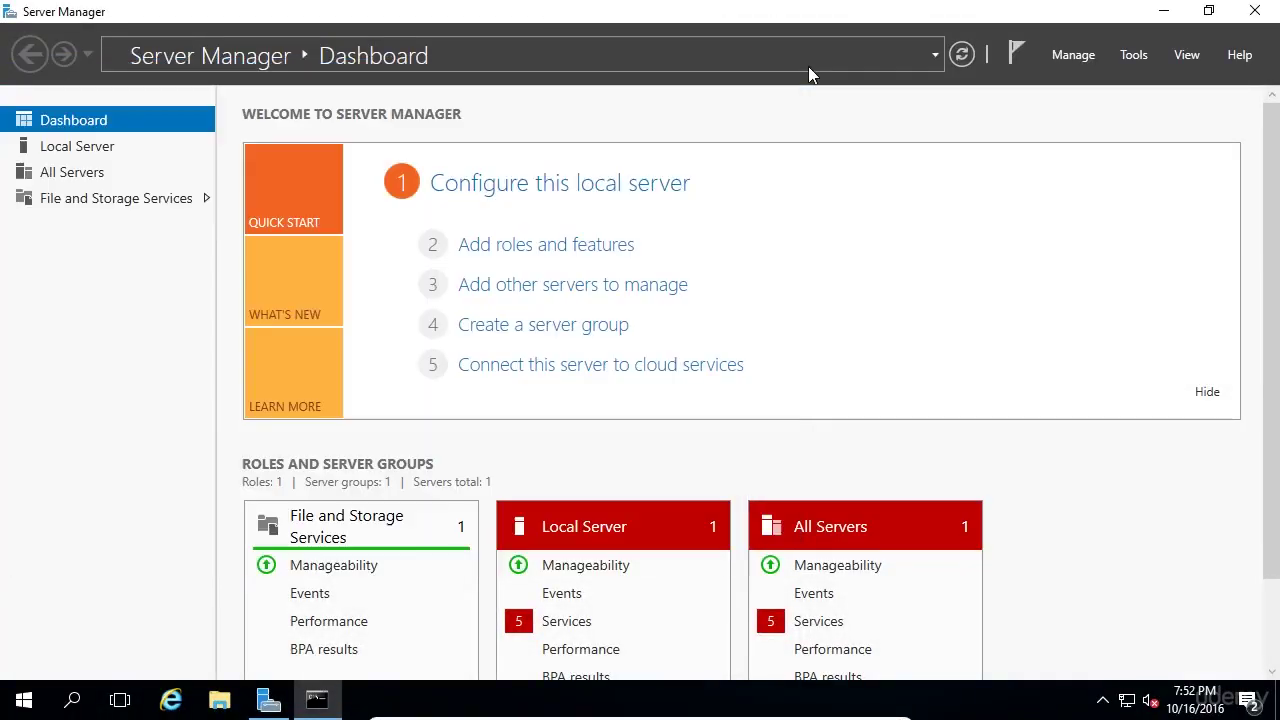
left_click(808, 67)
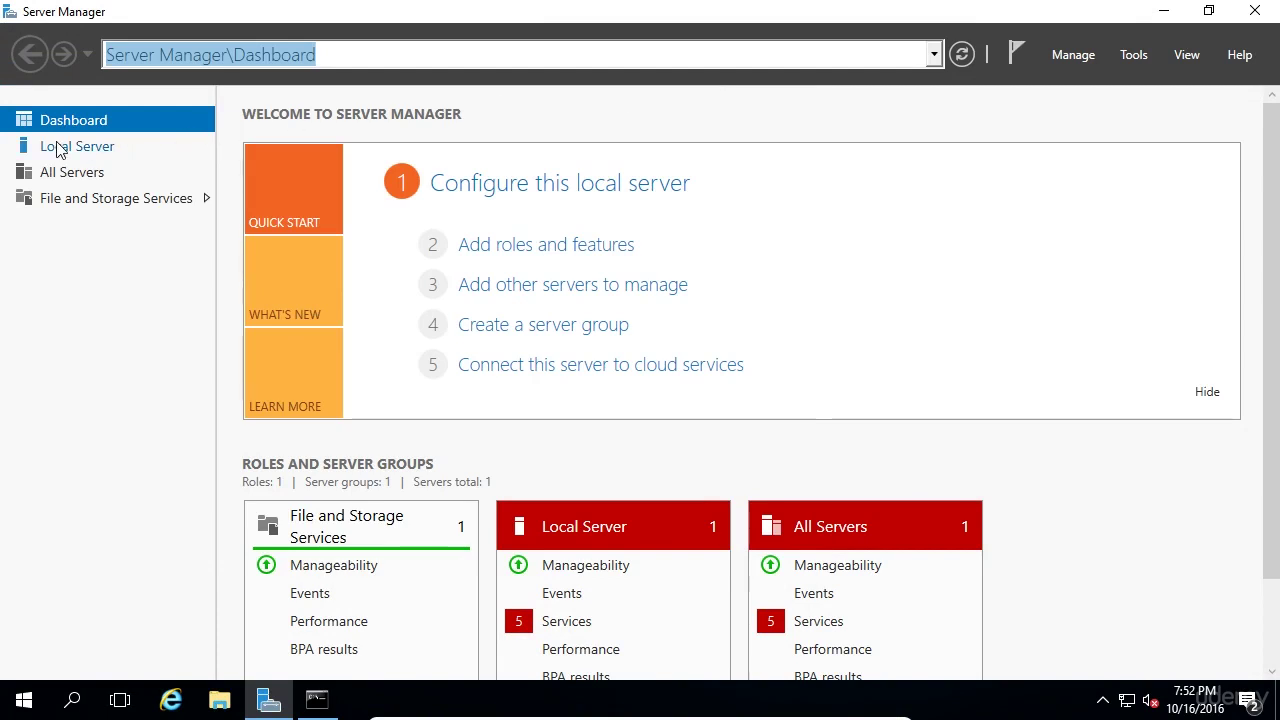
left_click(58, 148)
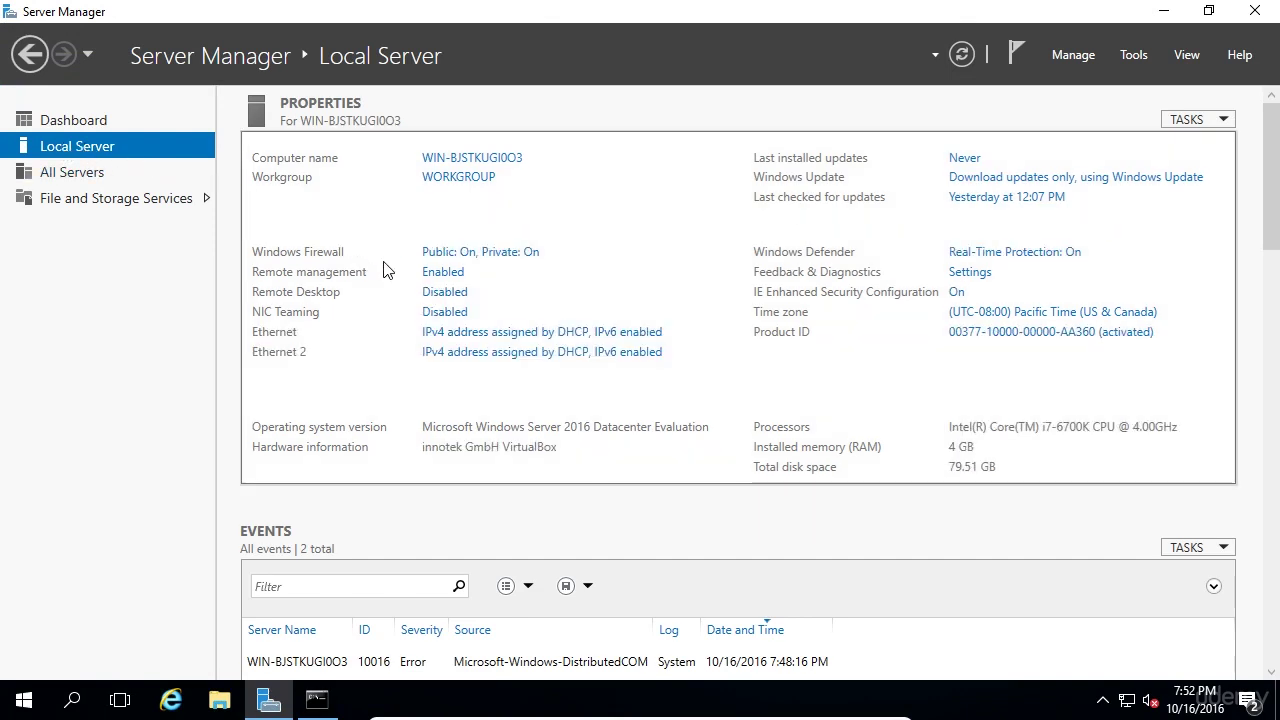
- Open the Ethernet 2 adapter's properties from Network Connections
left_click(481, 358)
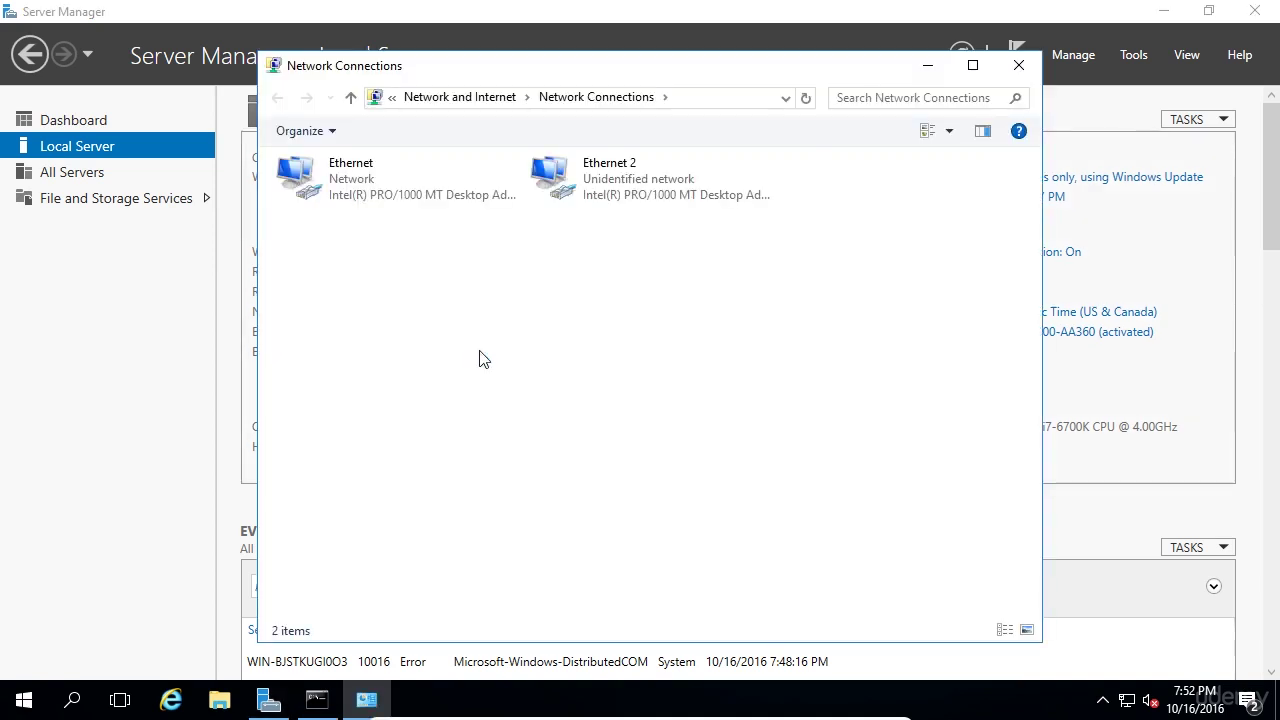
left_click(703, 177)
right_click(703, 175)
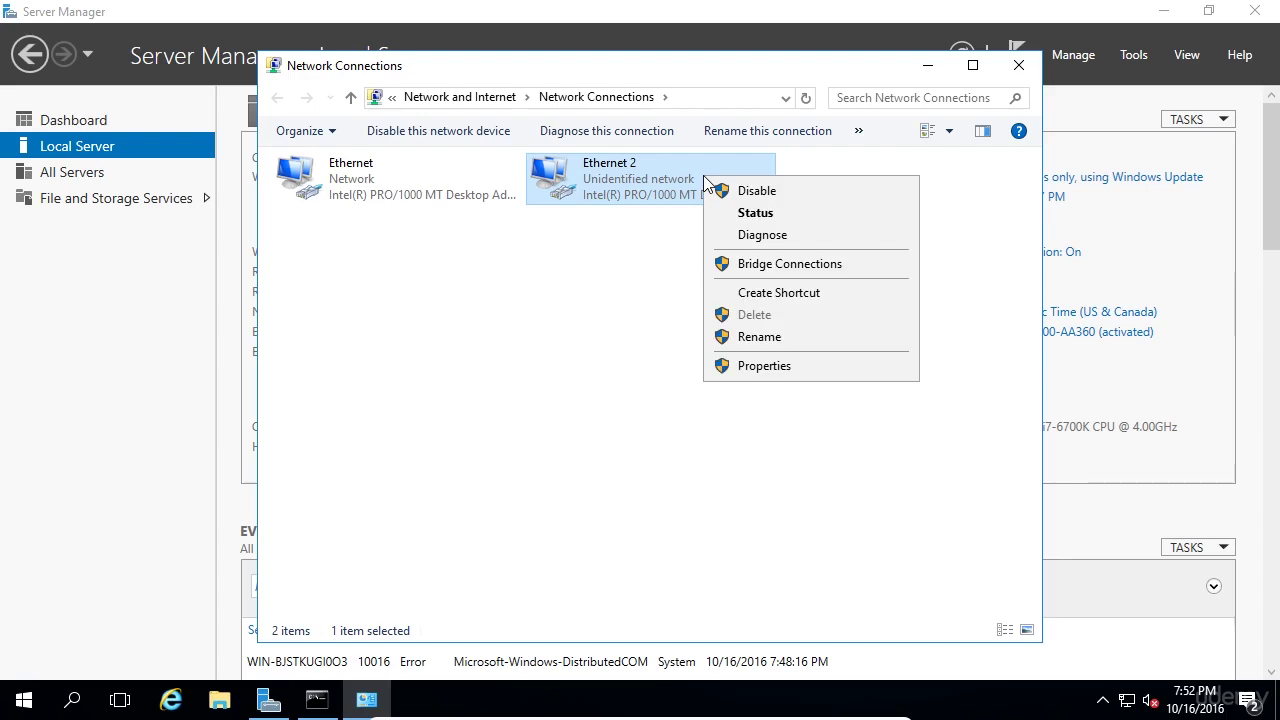
left_click(766, 366)
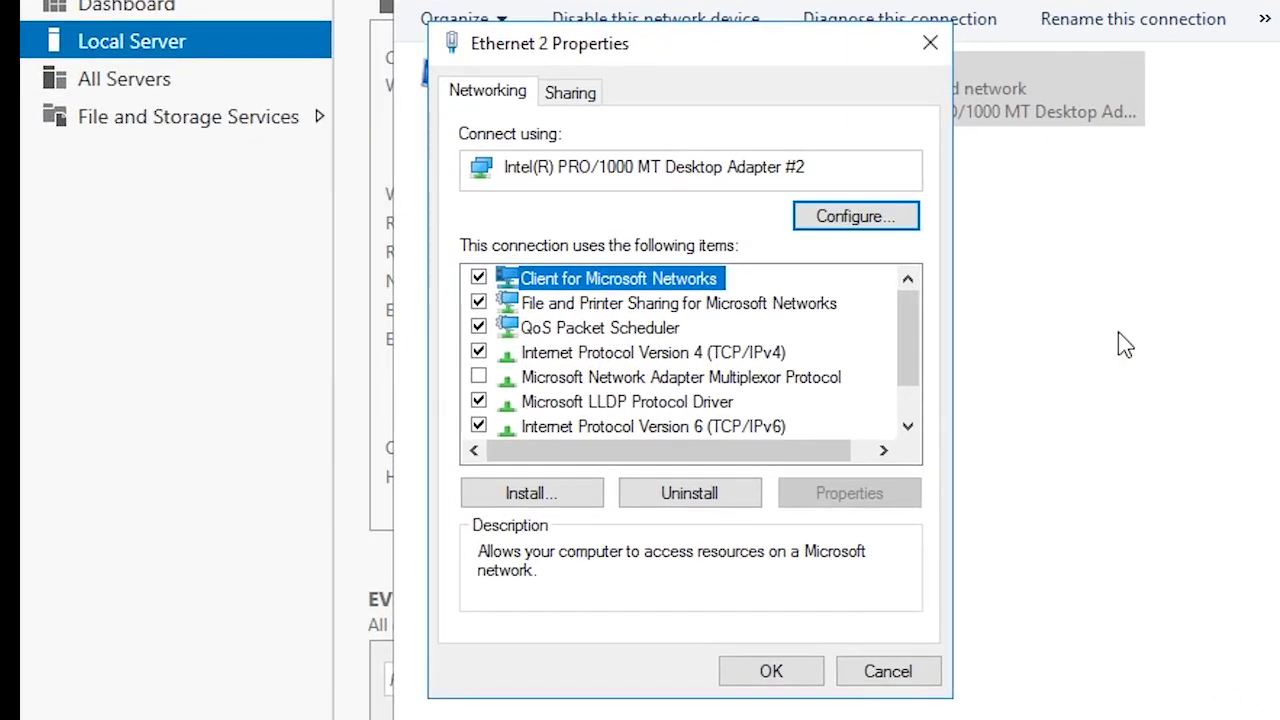
- Uncheck Internet Protocol Version 6 and open the IPv4 properties
left_click(478, 427)
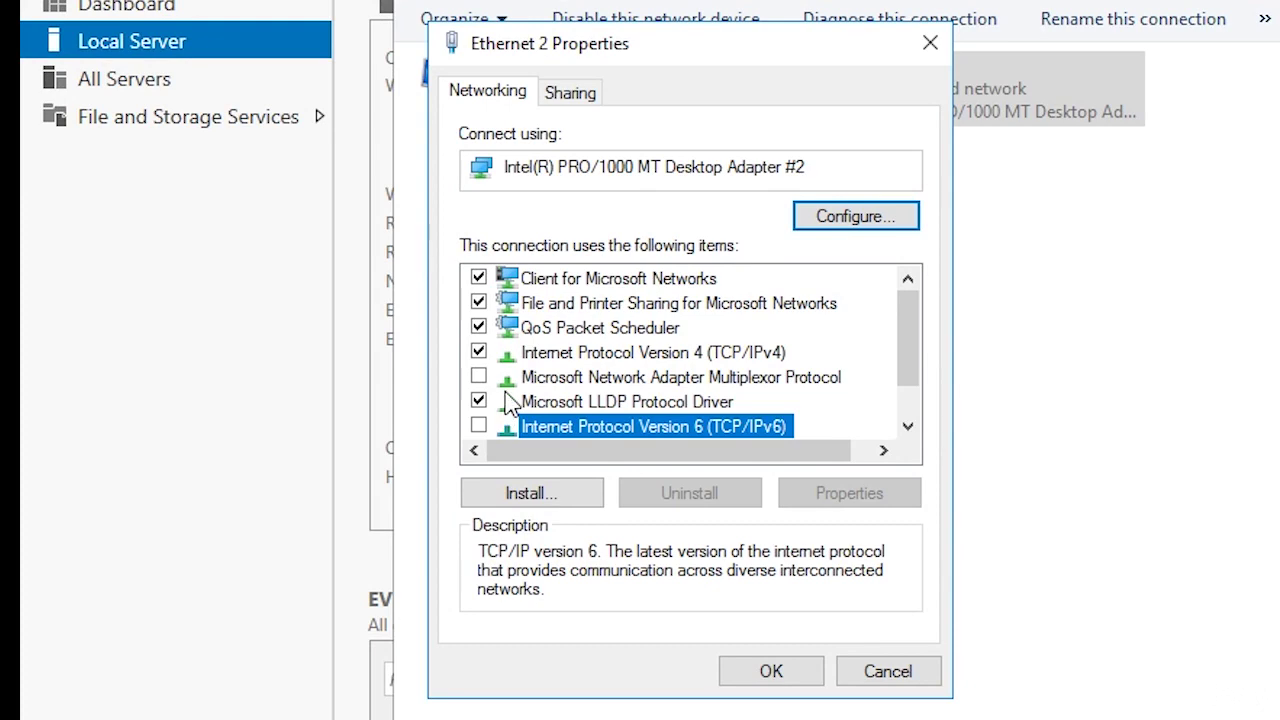
left_click(532, 357)
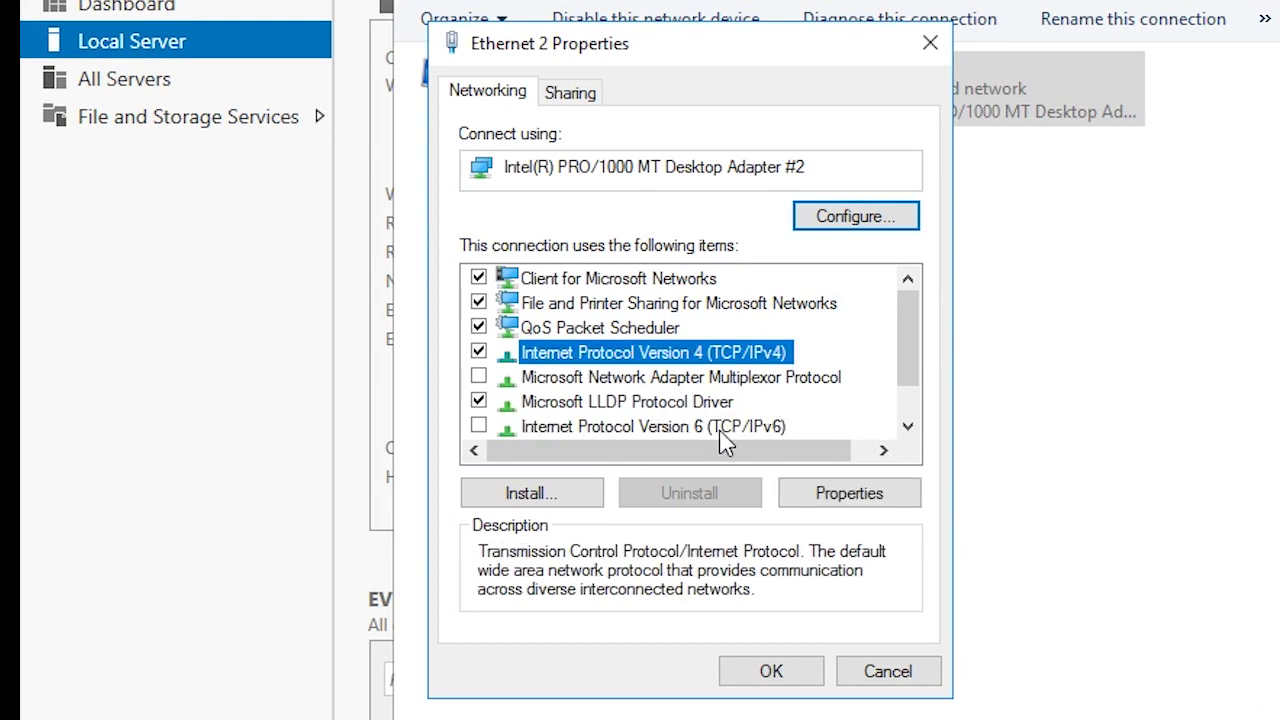
left_click(811, 493)
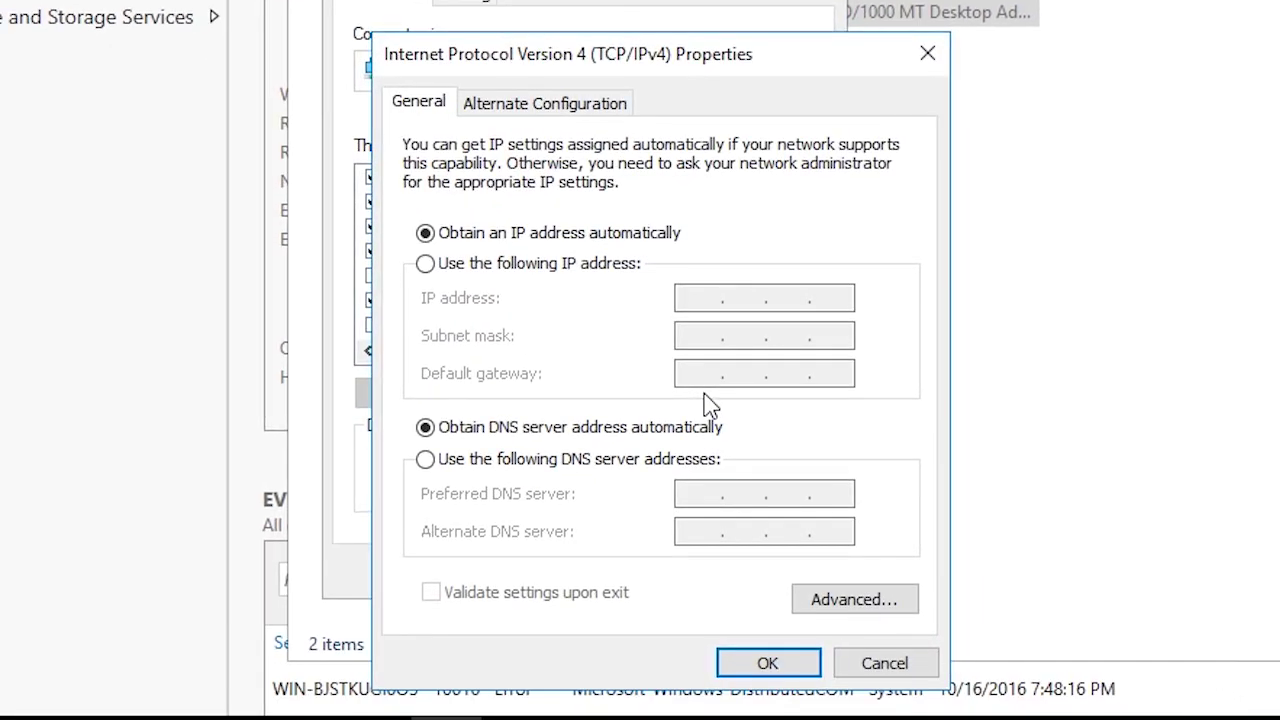
- Switch to a manually assigned IP address and enter 192.168.0.10
left_click(563, 268)
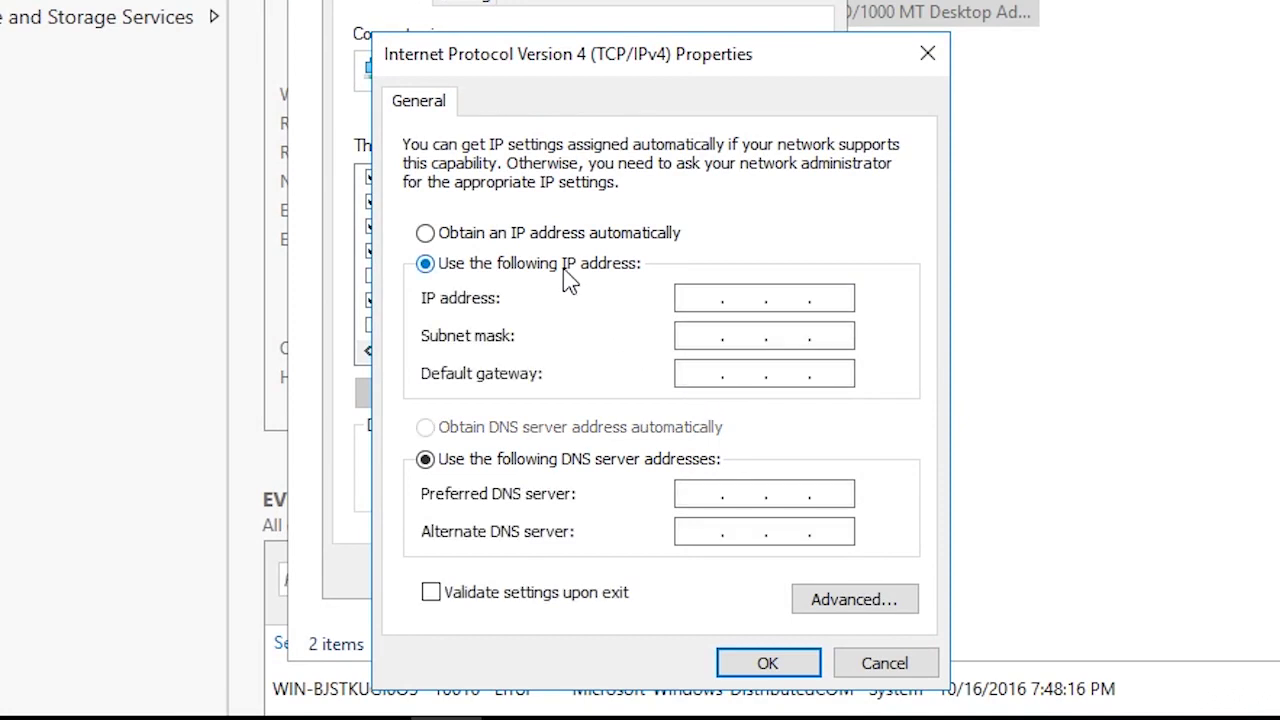
left_click(694, 302)
type("192.168.0.10")
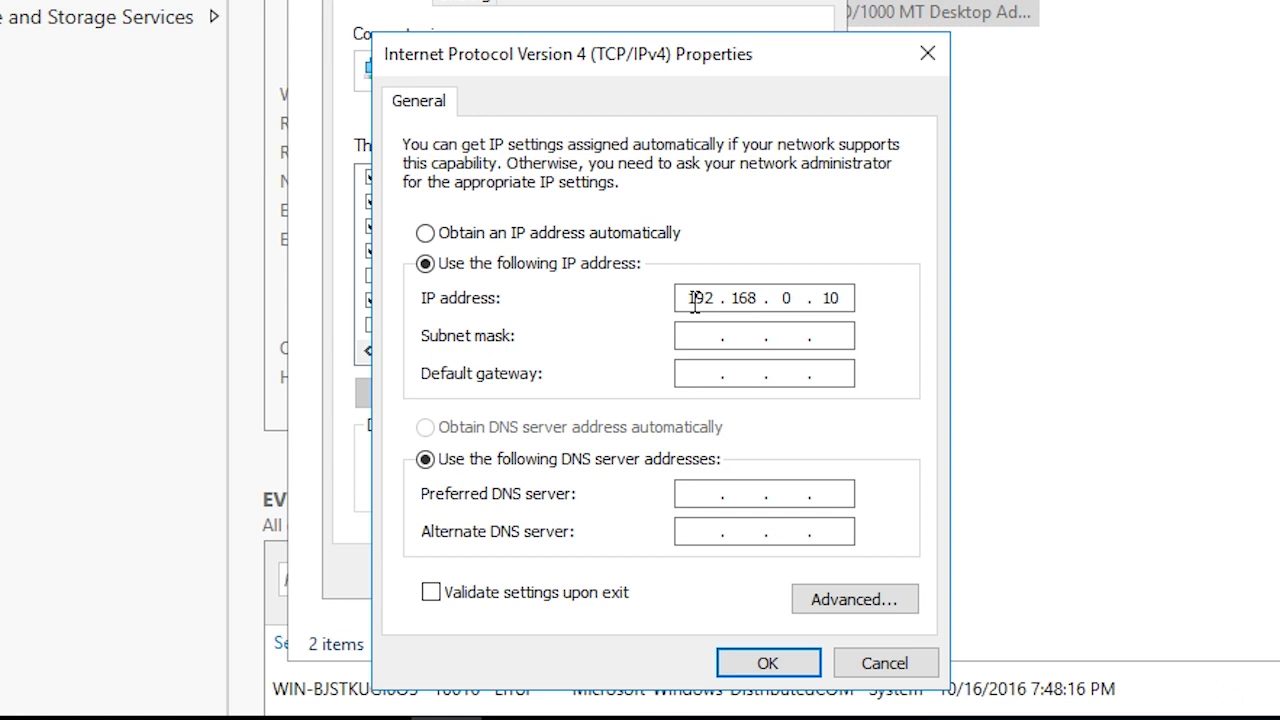
- Re-enter the last octet as 10 and let the 255.255.255.0 subnet mask fill in
double_click(694, 302)
double_click(741, 296)
double_click(787, 298)
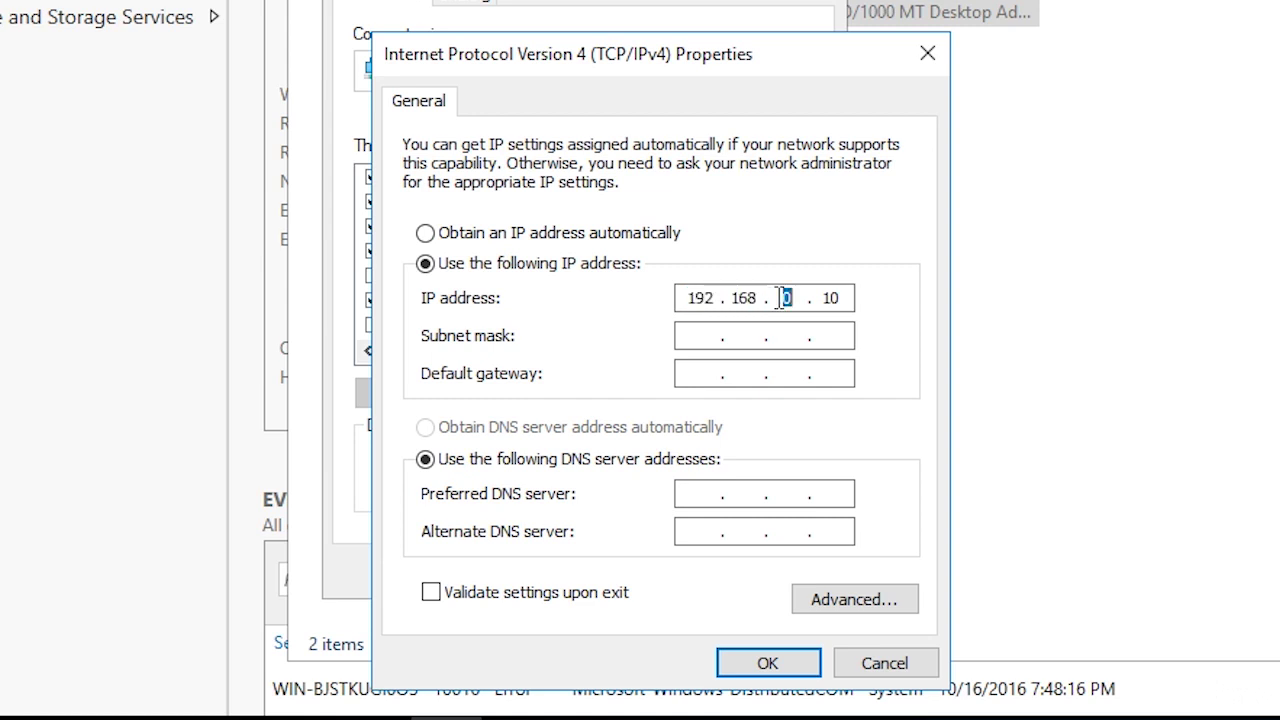
double_click(830, 298)
type("2")
type("54")
key("BackSpace")
key("BackSpace")
key("BackSpace")
type("255")
key("BackSpace")
key("BackSpace")
key("BackSpace")
type("10")
key("Tab")
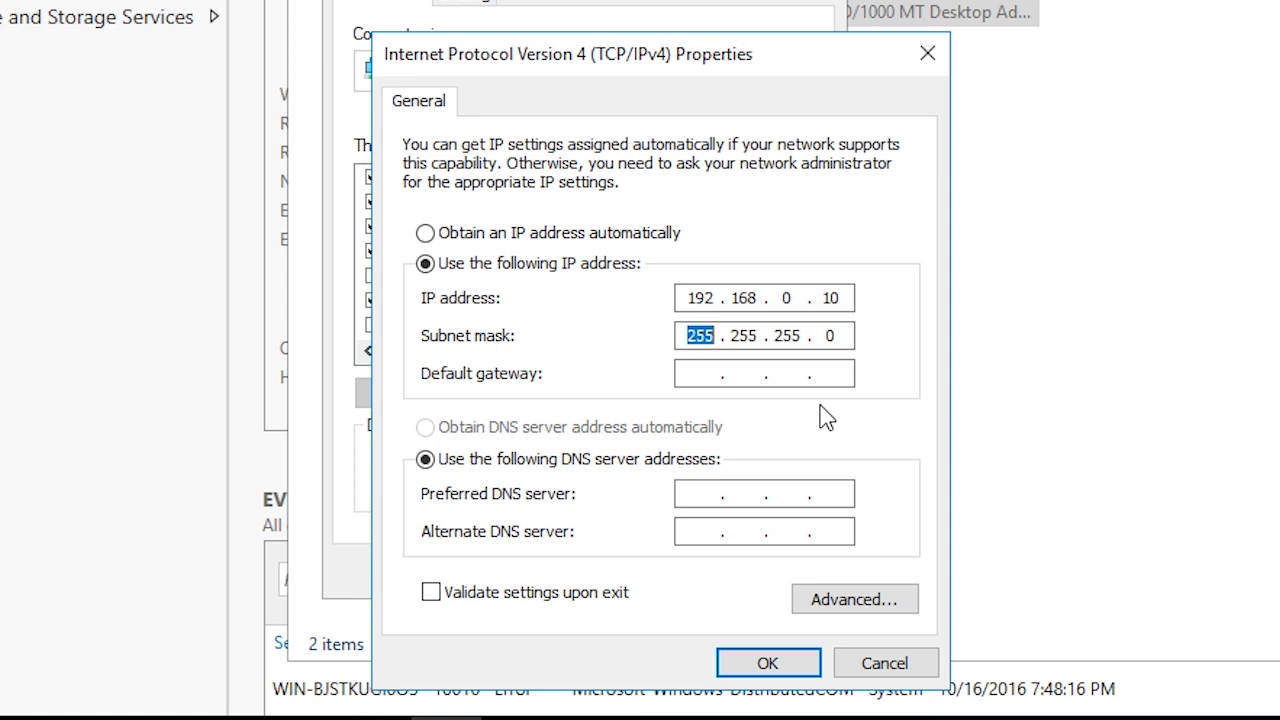
- Fill in gateway 192.168.0.1, preferred DNS 127.0.0.1 and alternate DNS 8.8.8.8 for Ethernet 2
key("Tab")
type("192.")
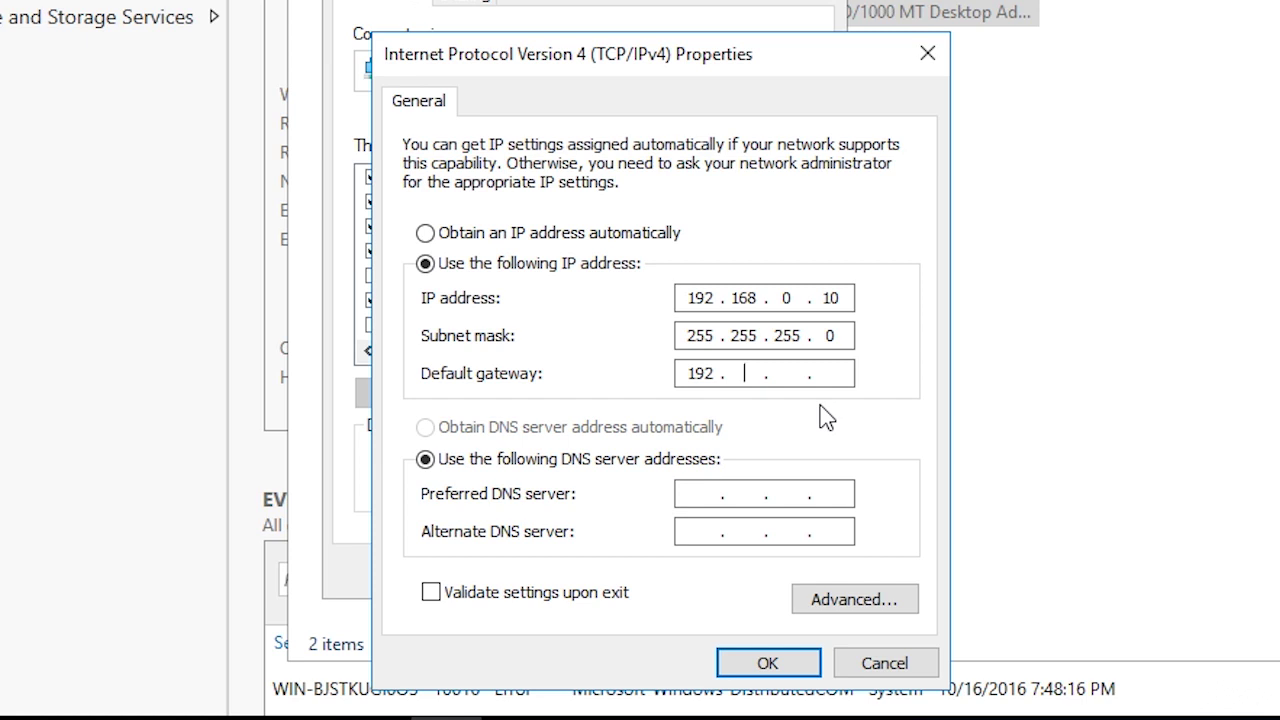
type("168.0.1")
key("Tab")
key("Tab")
type("127 . 0 . 0 . 1")
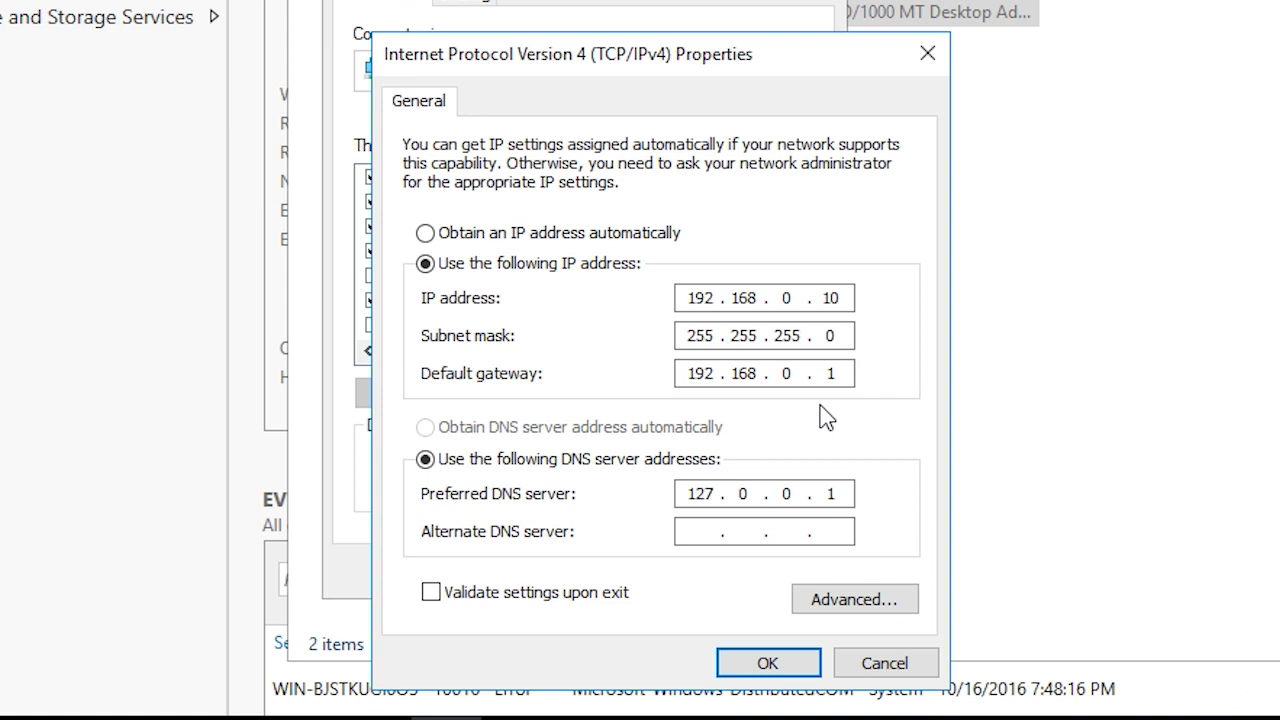
key("Tab")
type("8.8")
type("8.8")
double_click(700, 492)
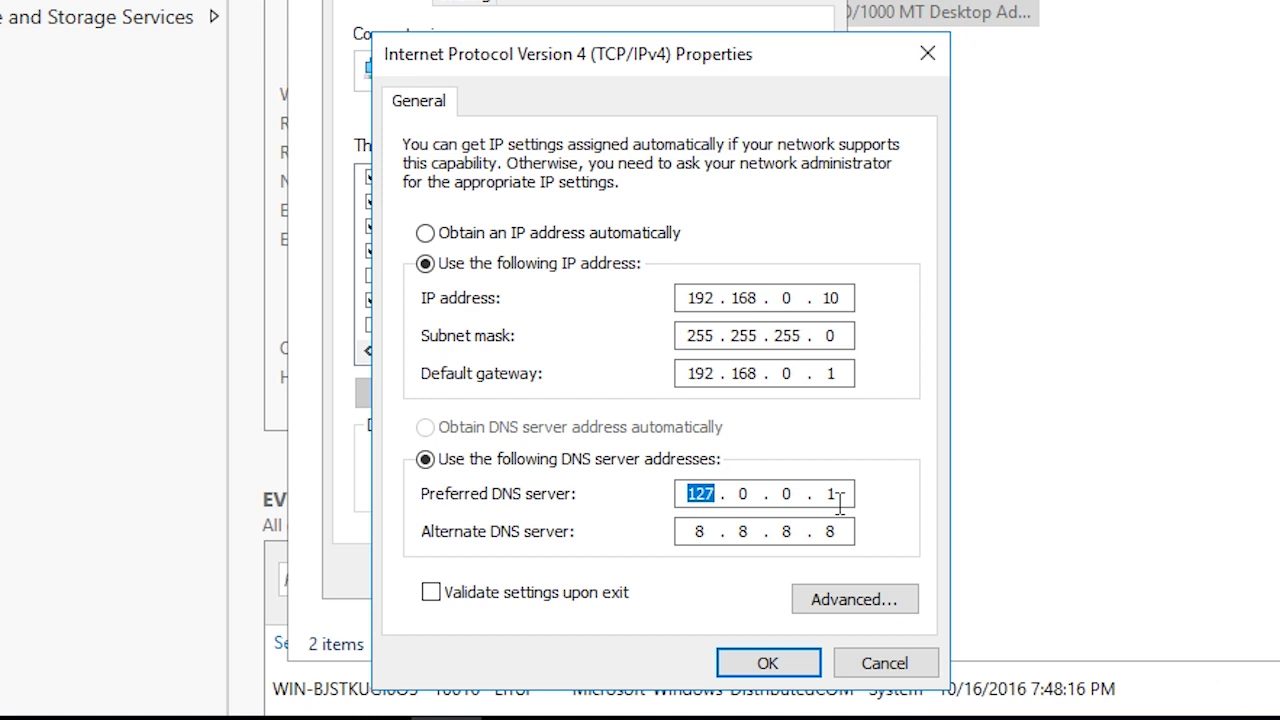
- Save Ethernet 2's static IPv4 settings, make the PC discoverable on Network 2, and close Network Connections
left_click(766, 663)
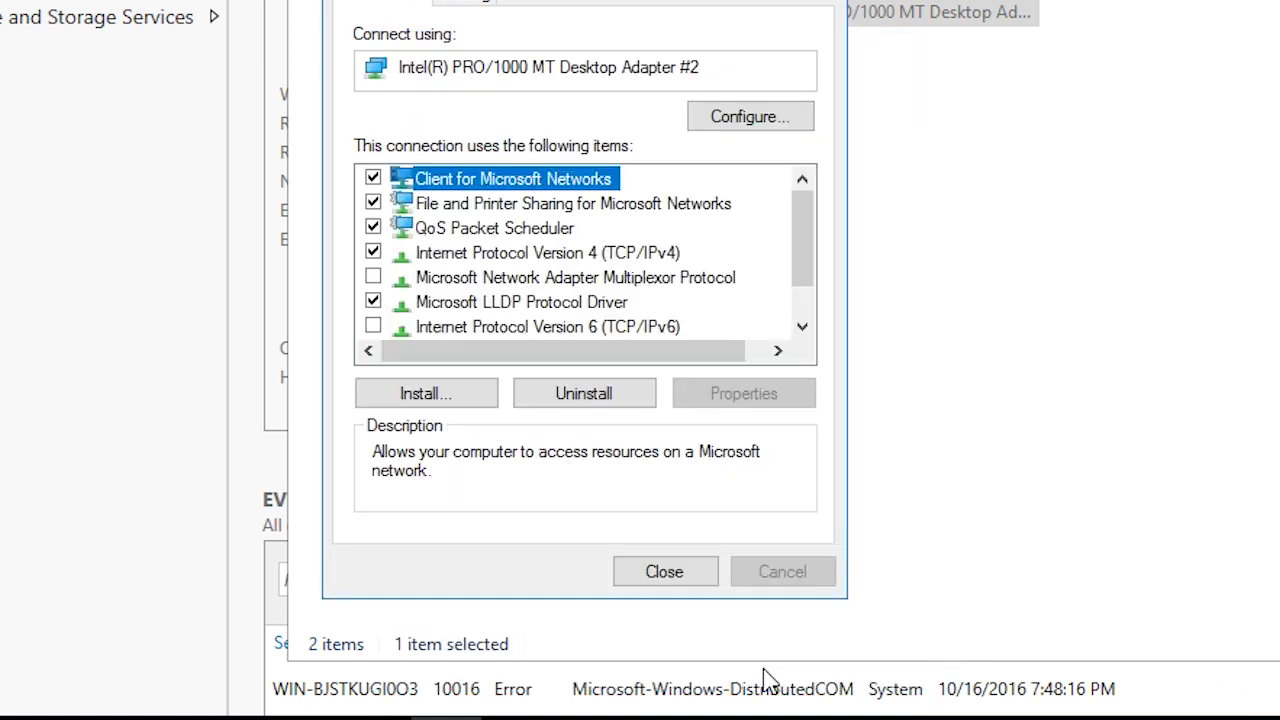
left_click(662, 578)
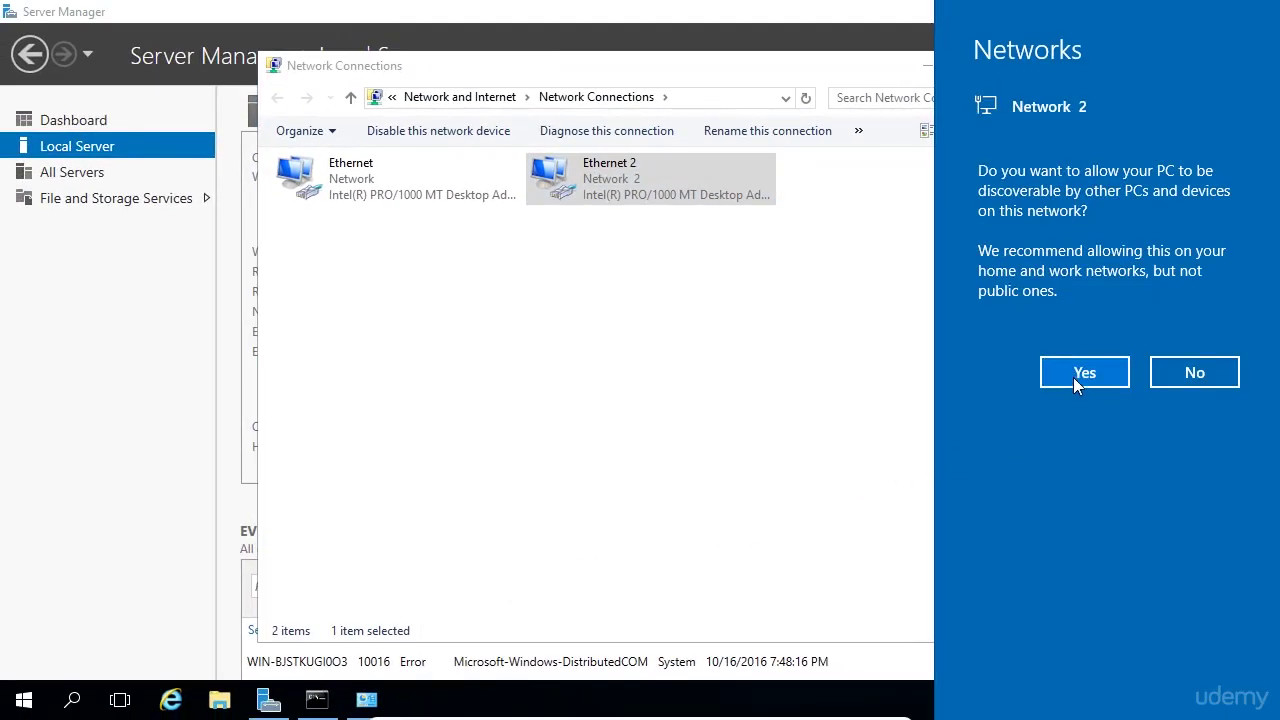
left_click(1075, 375)
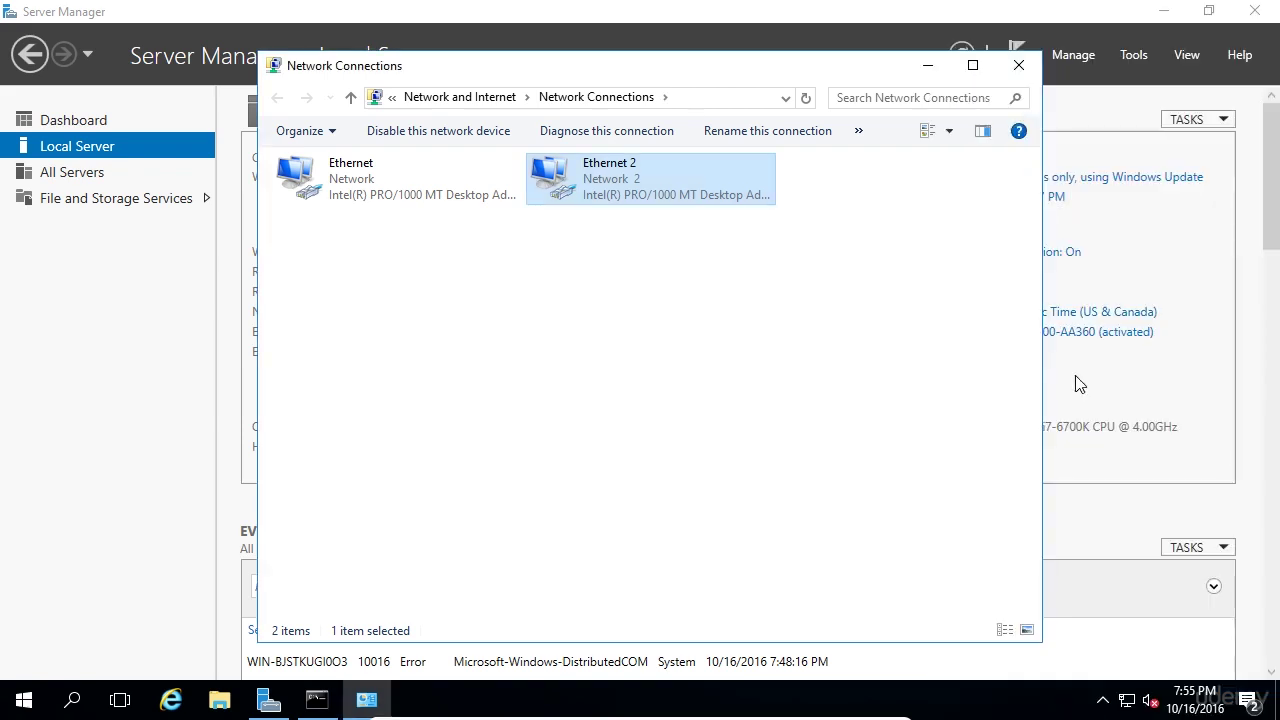
left_click(1030, 68)
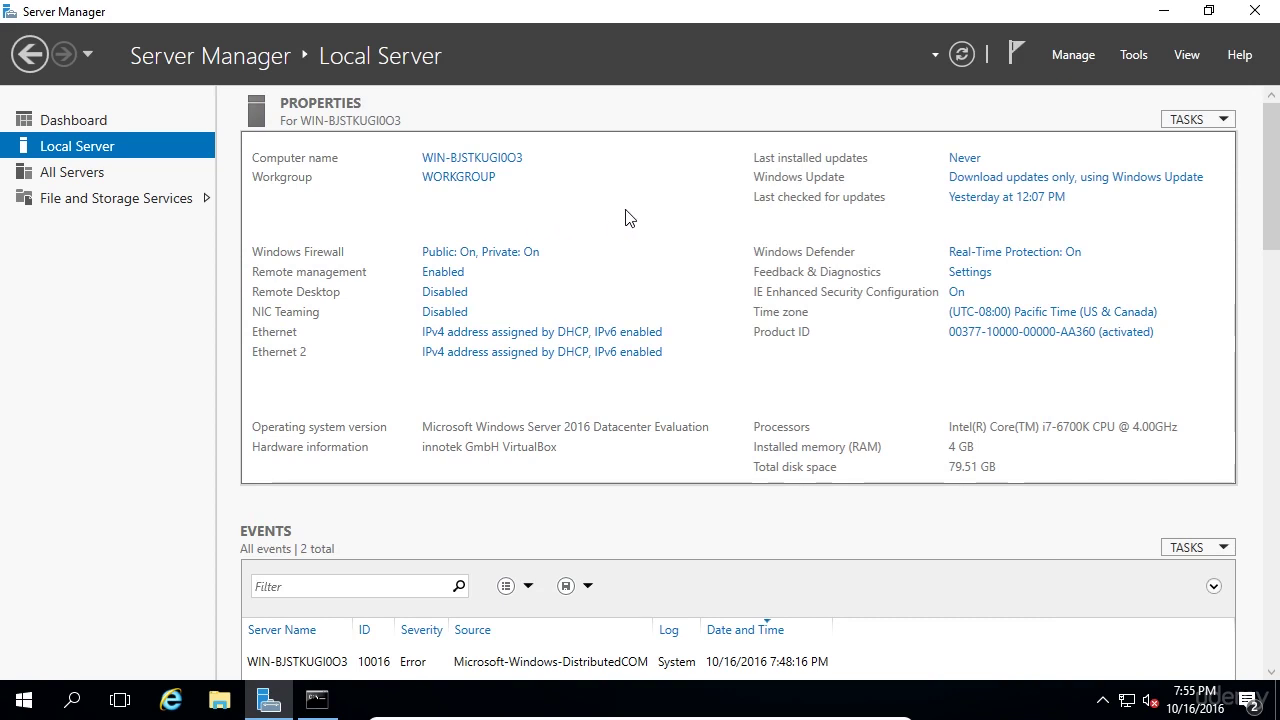
- Open Windows Firewall from Local Server, then its Advanced settings console
left_click(481, 256)
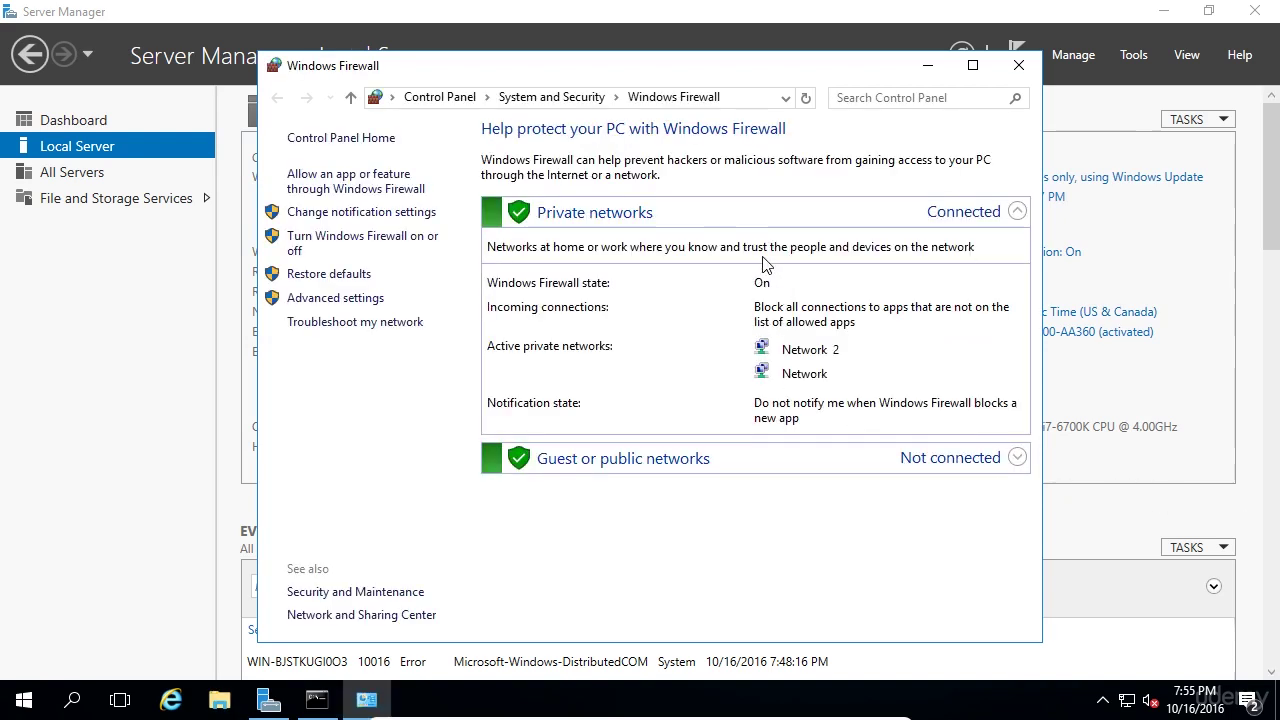
left_click(334, 300)
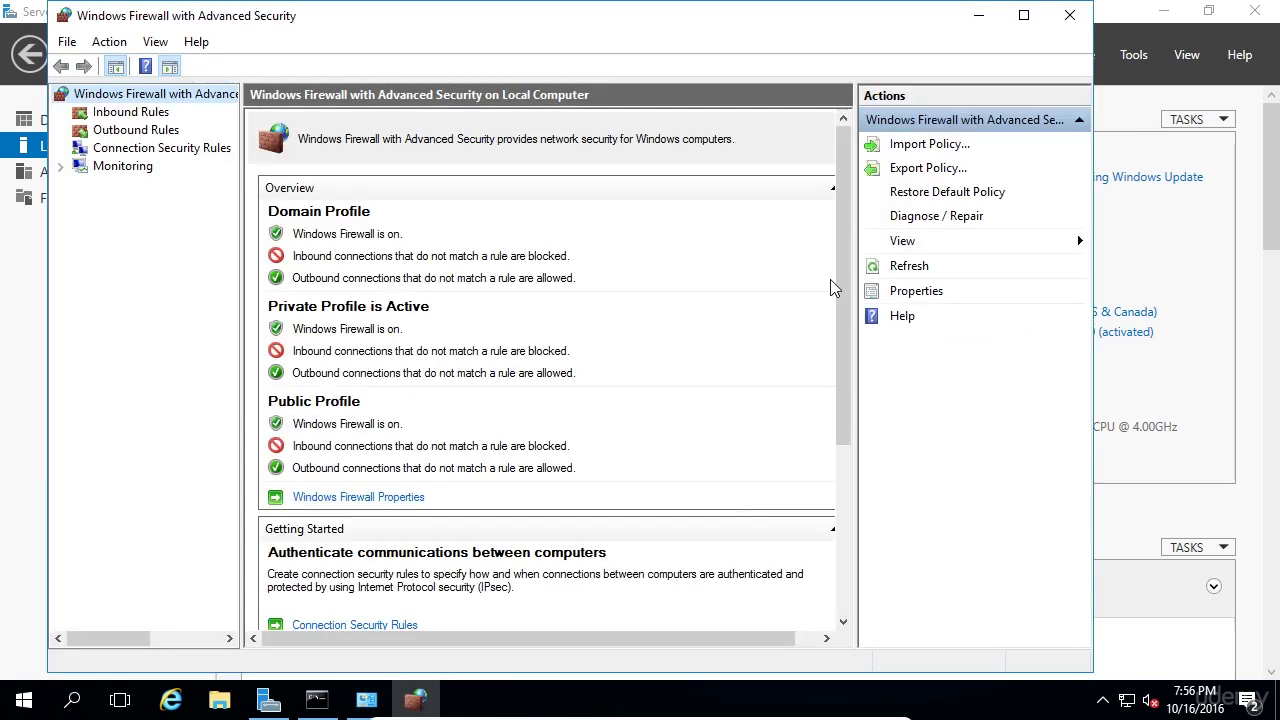
- In firewall Properties, review the protected network connections for the Domain and Private profiles
left_click(917, 294)
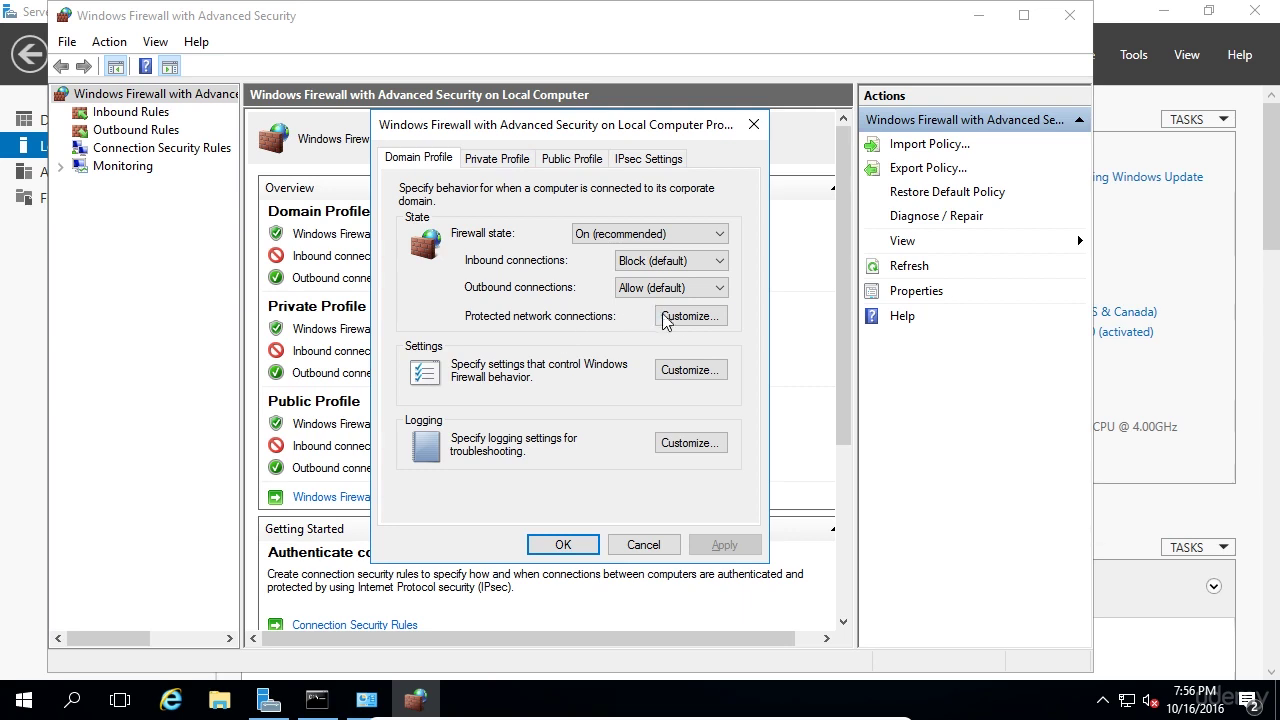
left_click(689, 316)
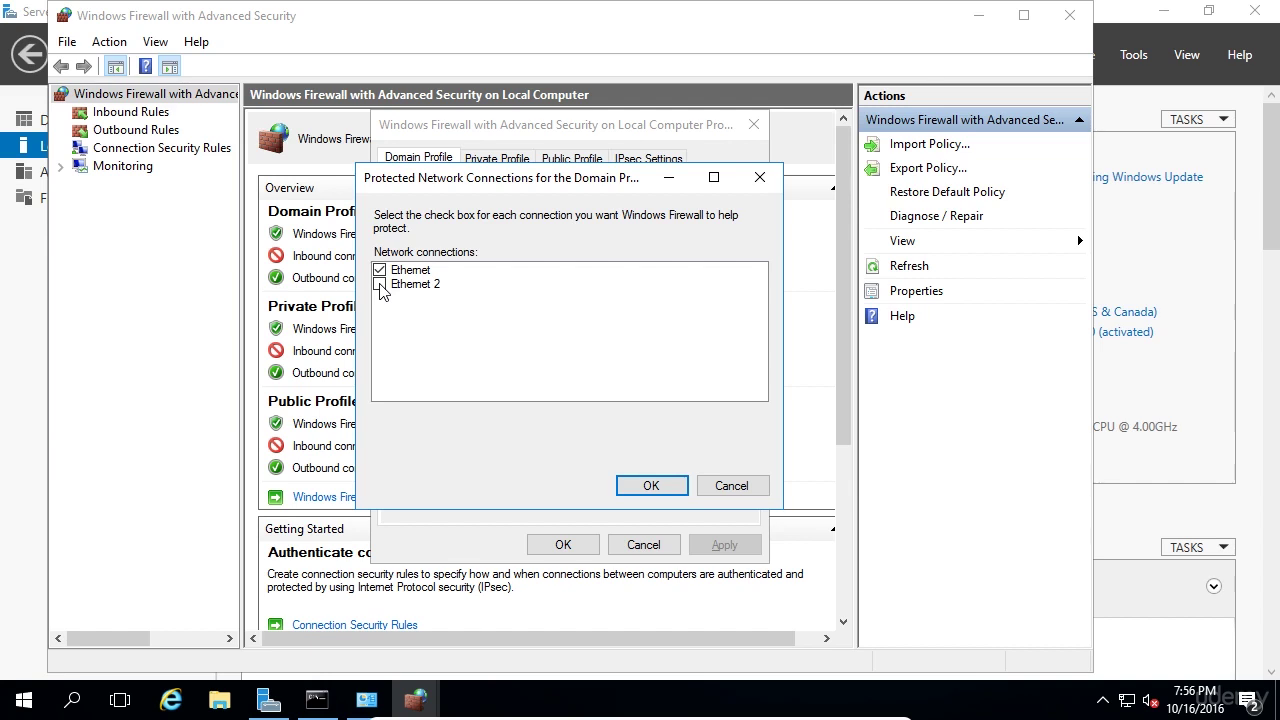
left_click(648, 486)
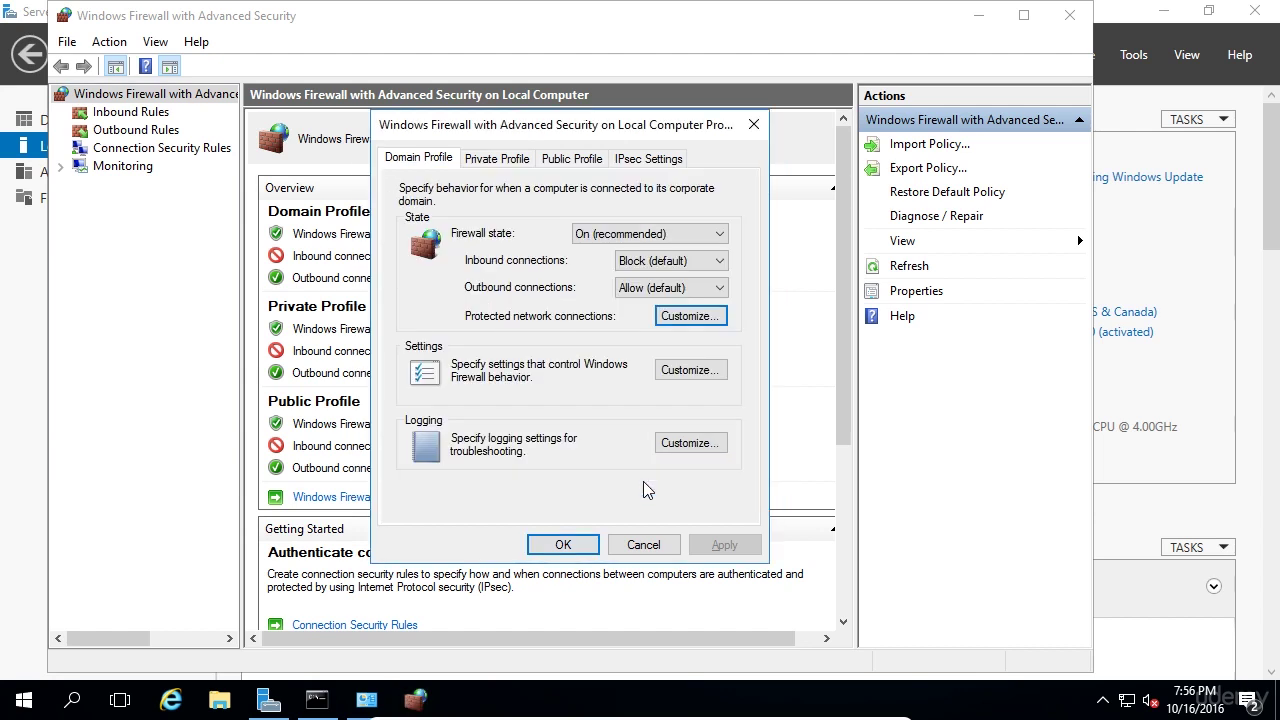
left_click(510, 162)
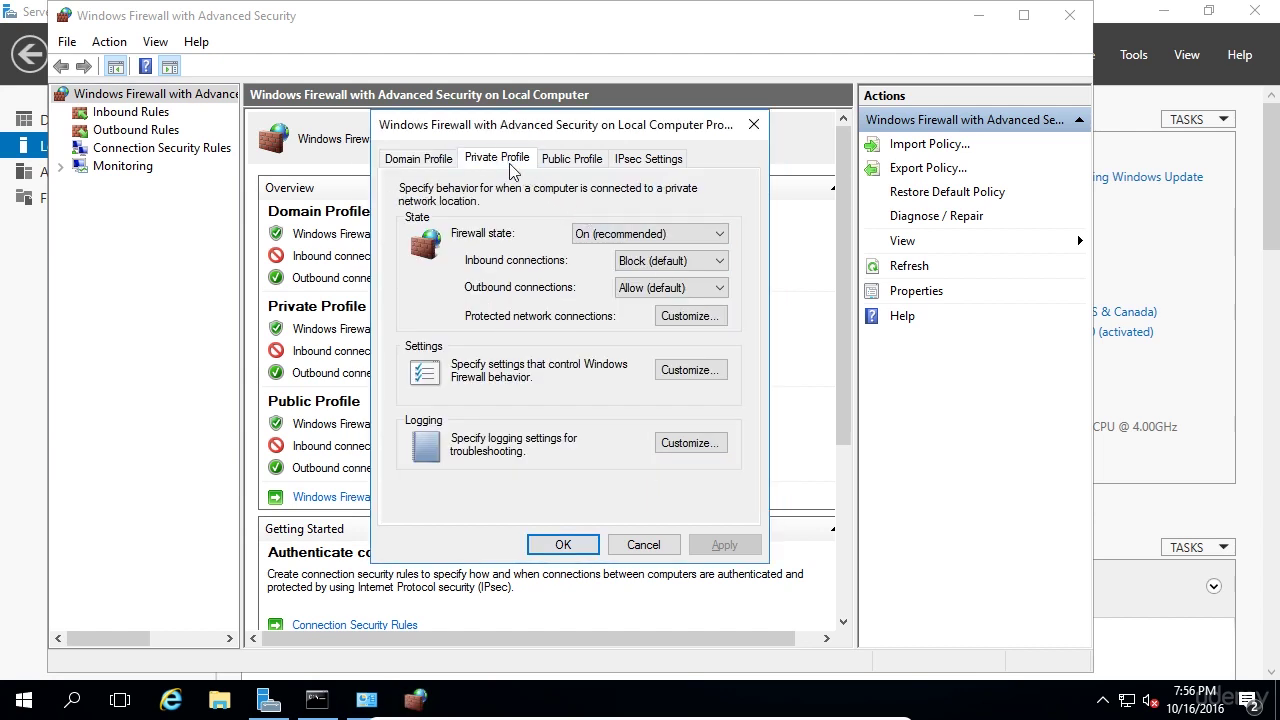
left_click(676, 317)
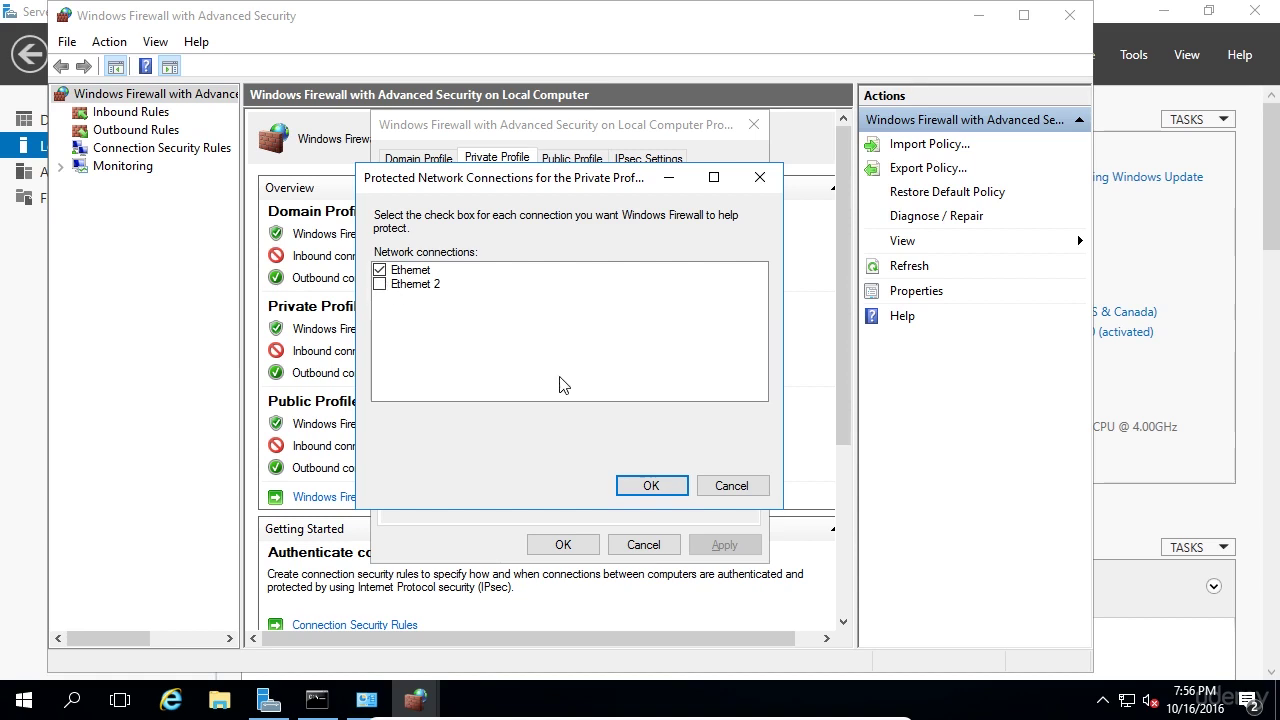
left_click(652, 486)
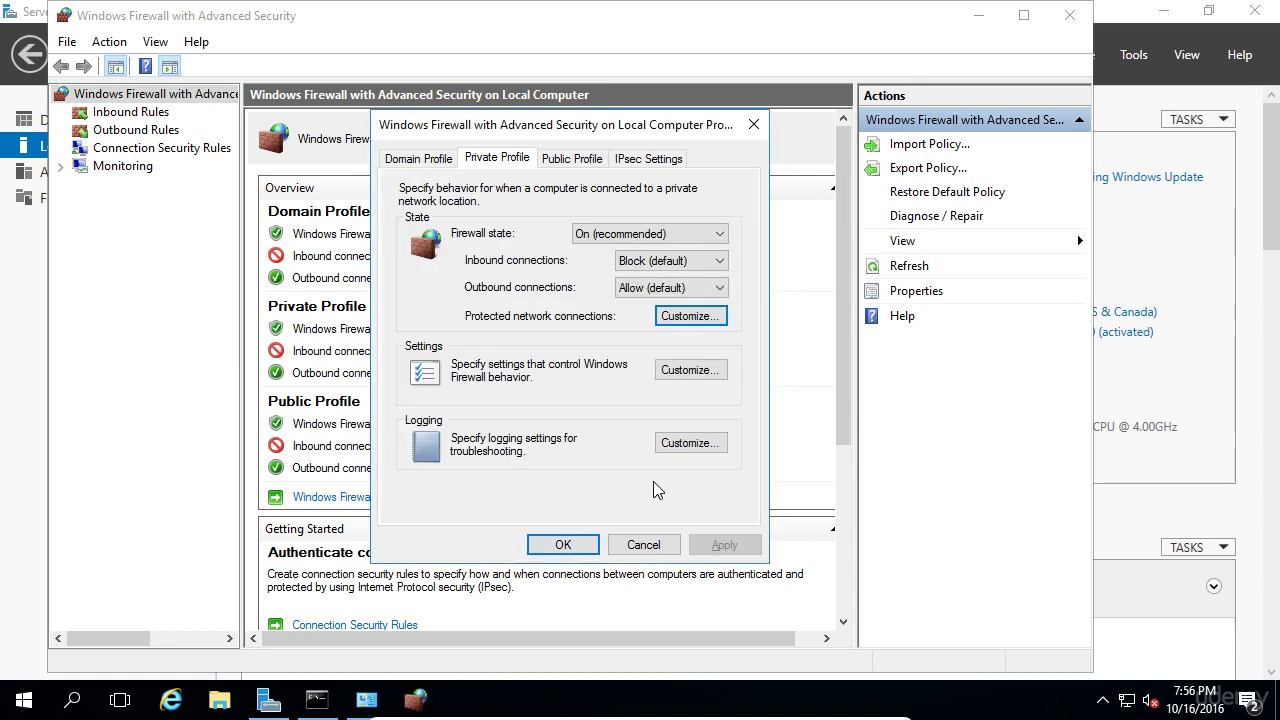
- Uncheck Ethernet 2 from the Public Profile's protected connections and apply the firewall properties
left_click(563, 168)
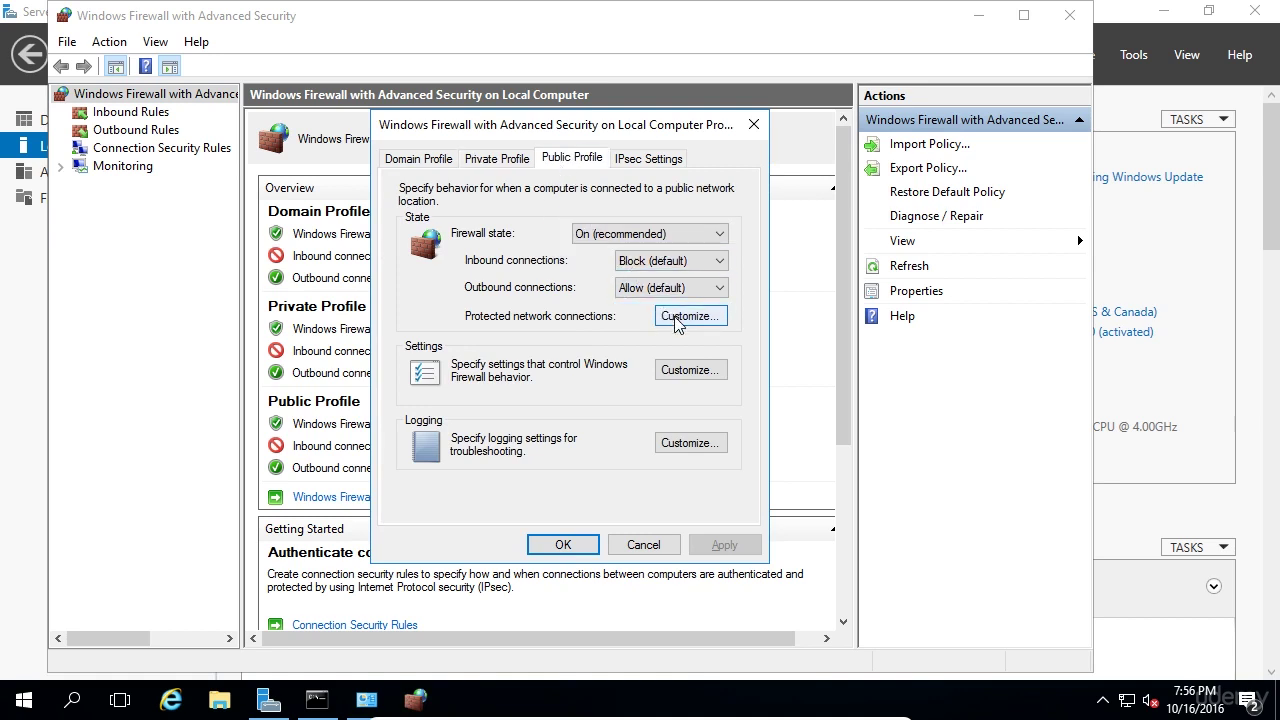
left_click(677, 318)
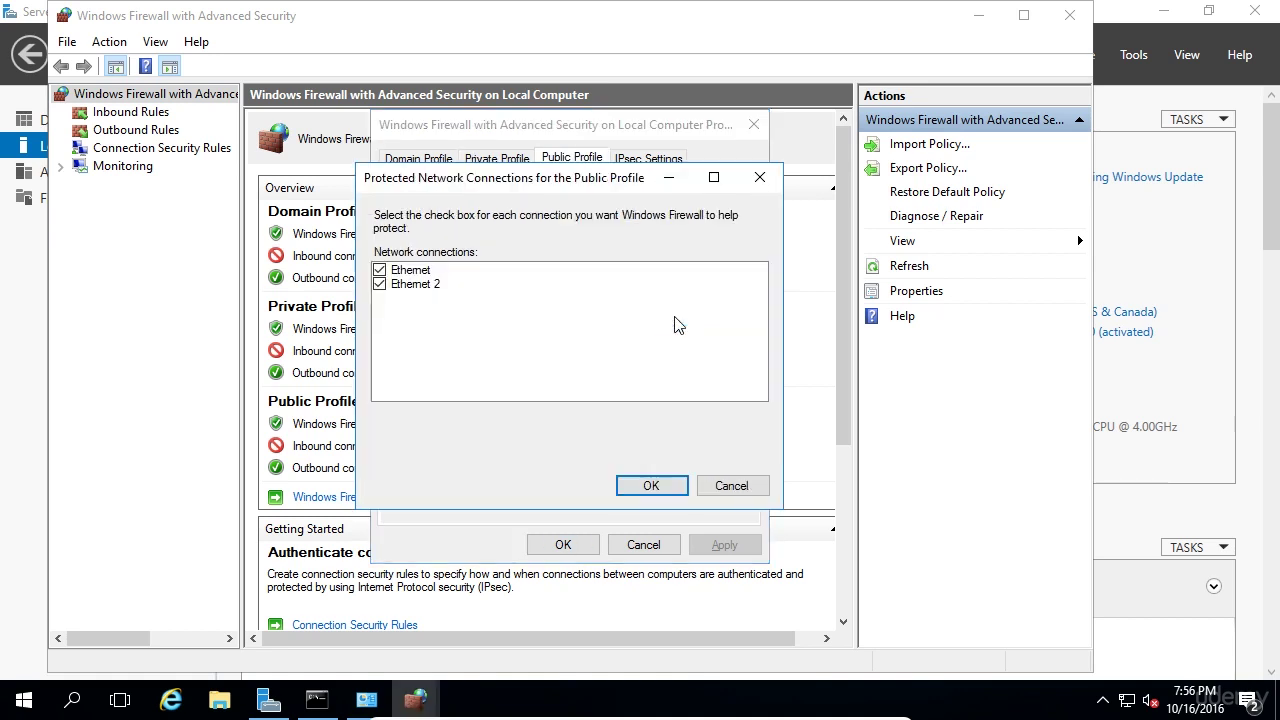
left_click(397, 285)
left_click(380, 285)
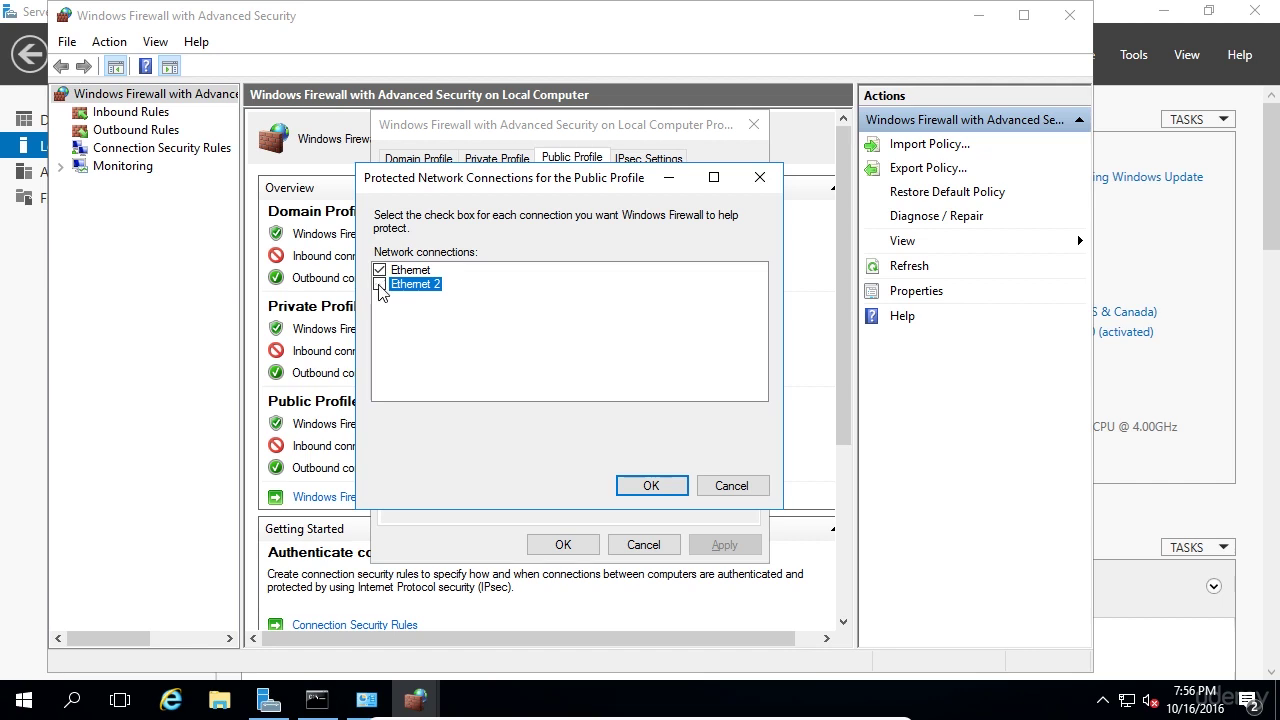
left_click(652, 486)
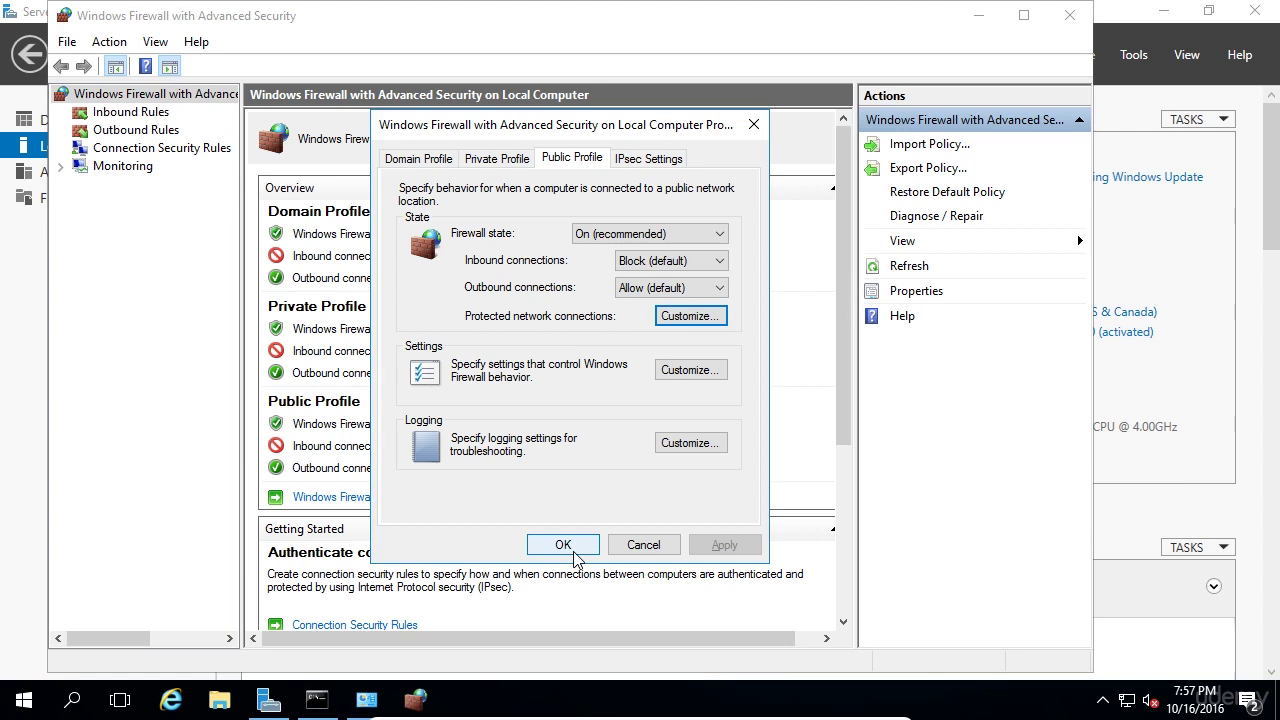
left_click(563, 545)
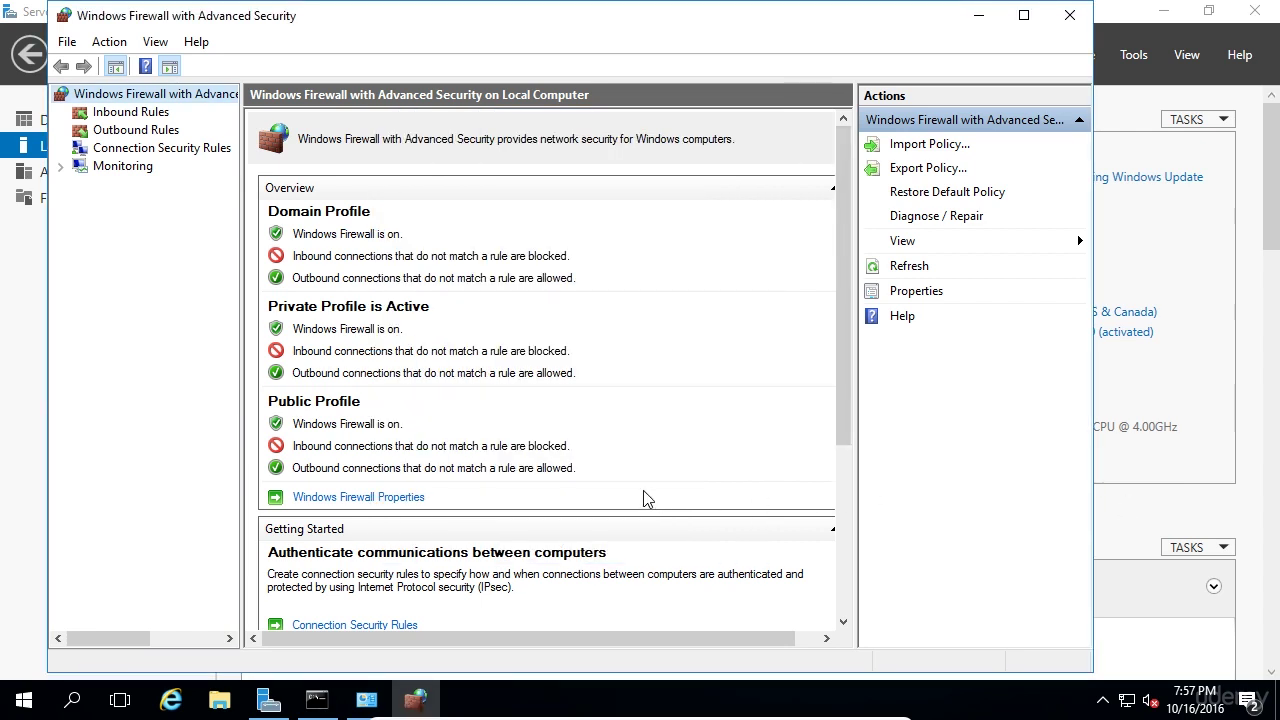
- On the host, run ping 192.168.0.10 in Command Prompt
key("Control_R+f")
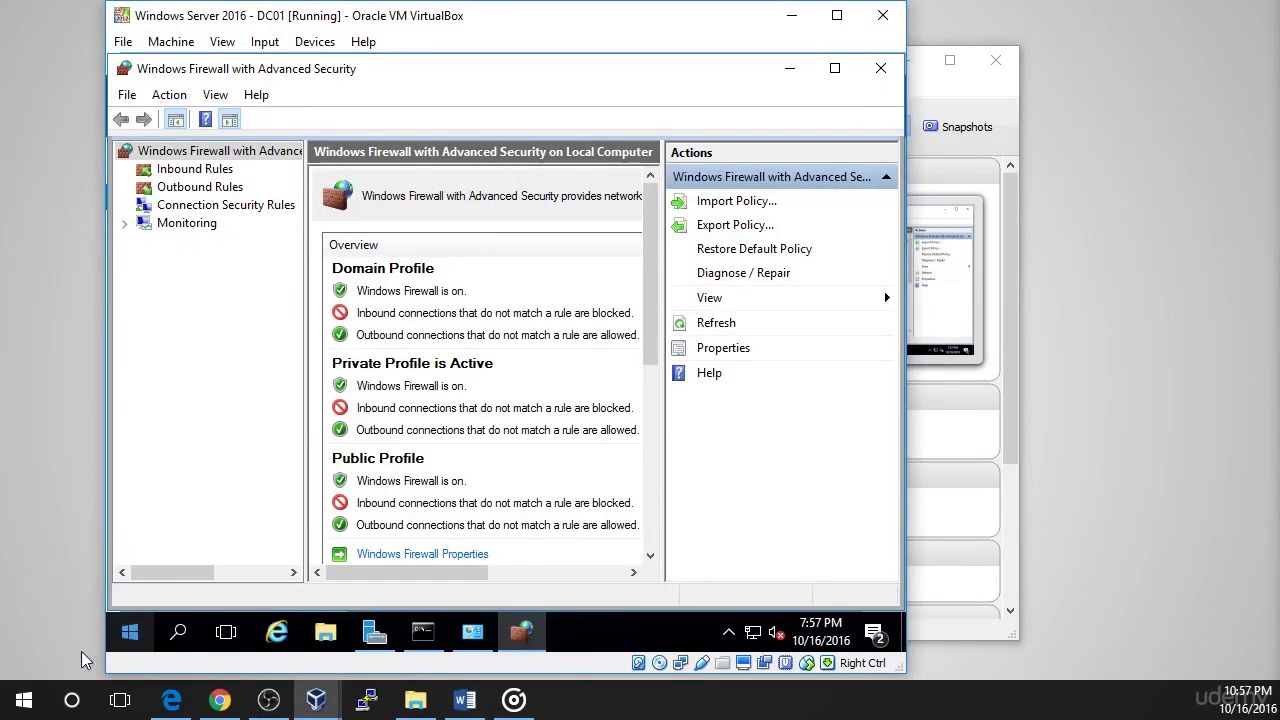
left_click(6, 706)
type("cmd")
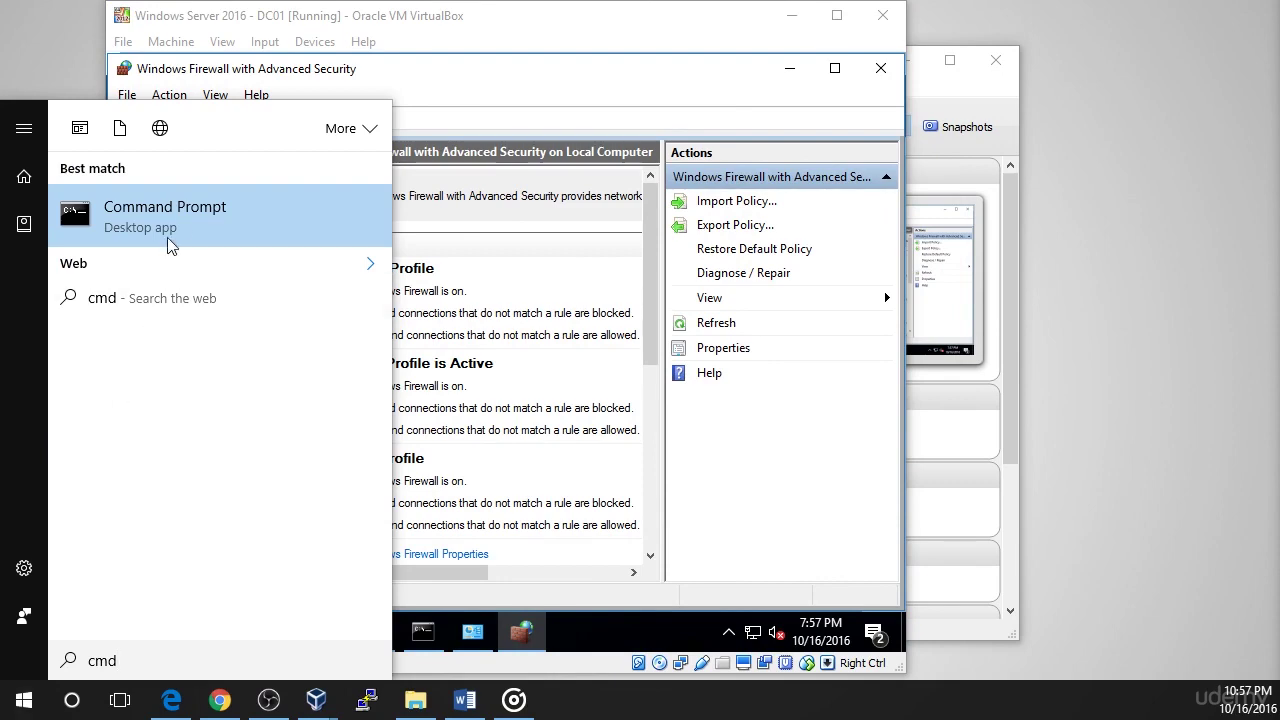
left_click(183, 220)
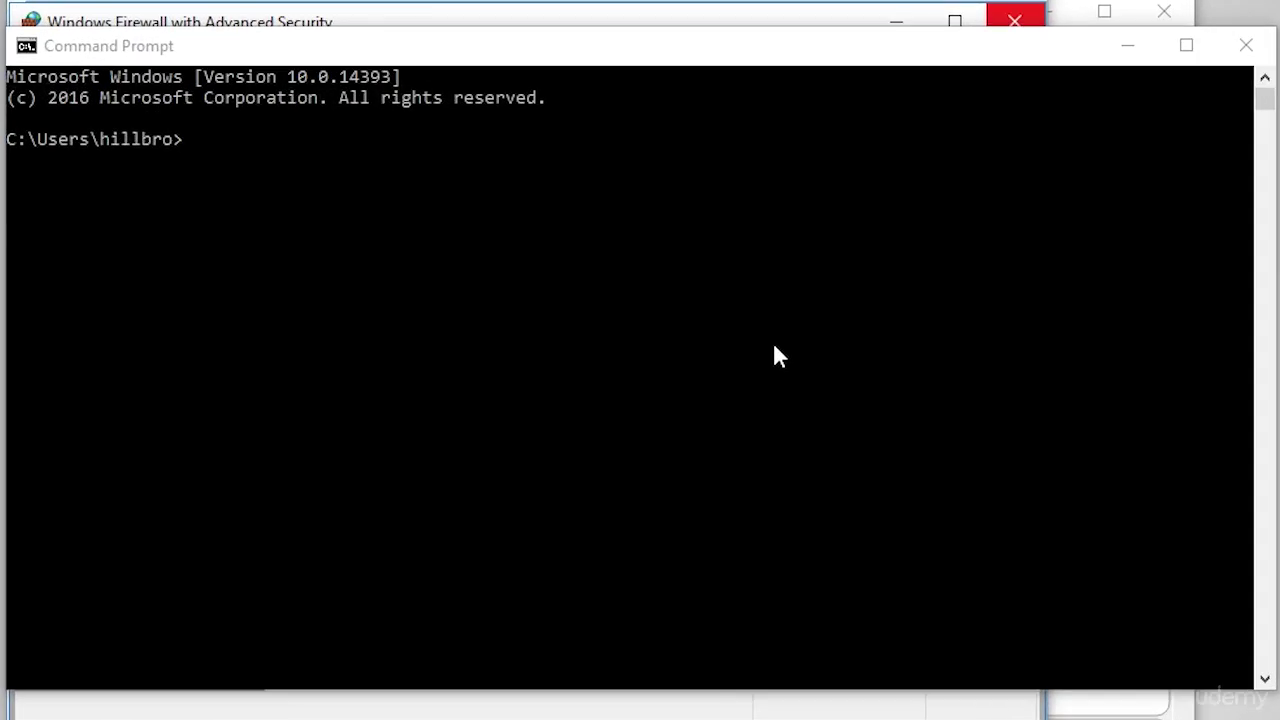
type("ping")
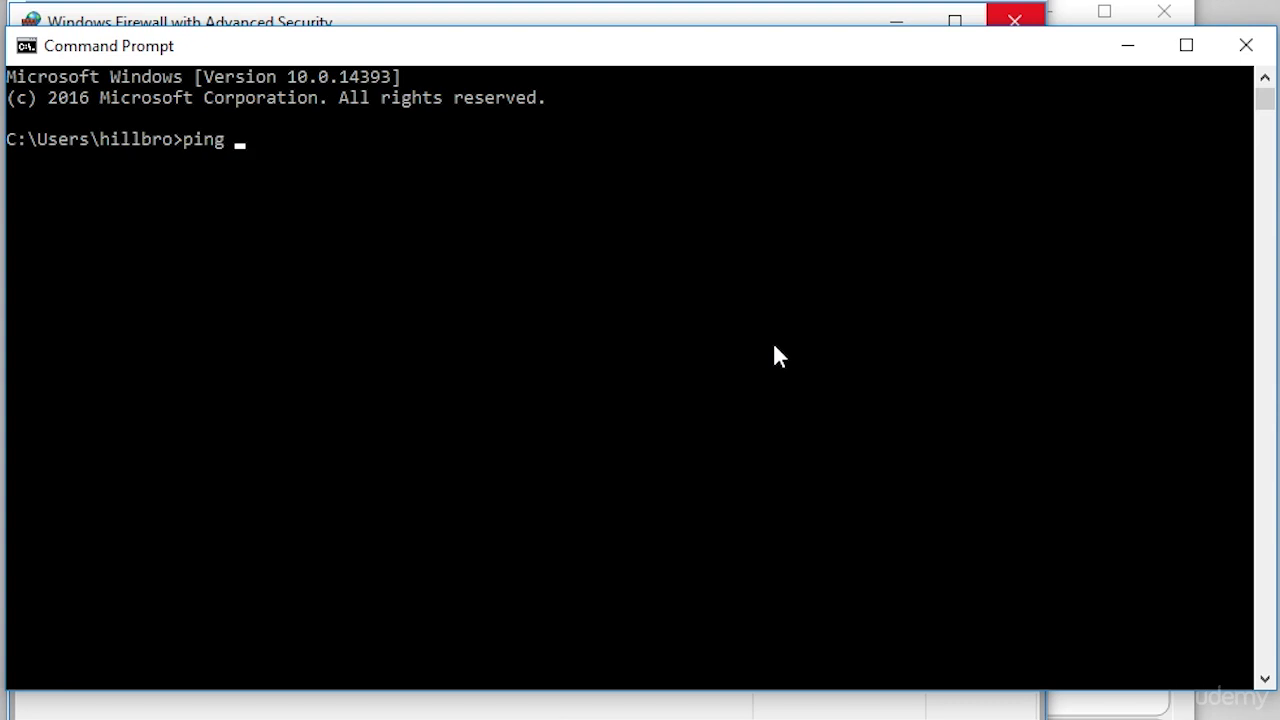
type("192.168.0.10")
key("Return")
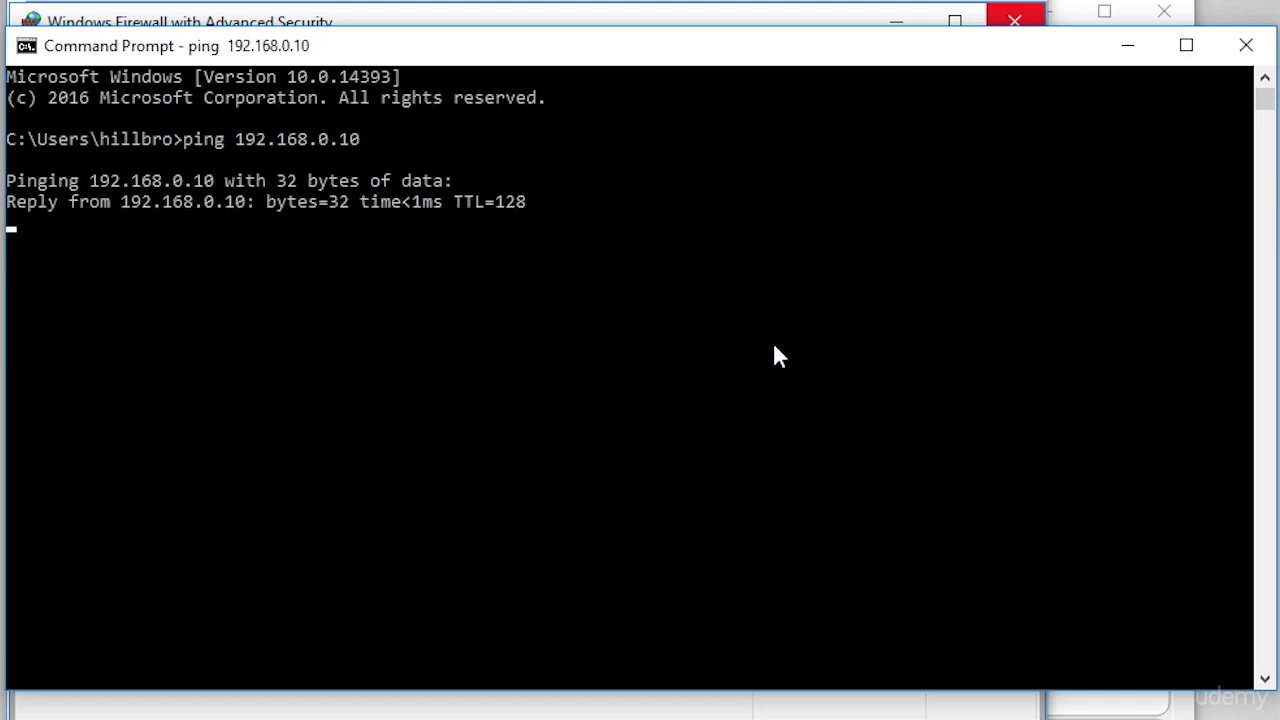
- Highlight the reply lines confirming 192.168.0.10 answers with time<1ms and TTL=128
left_click_drag(252, 203, 112, 199)
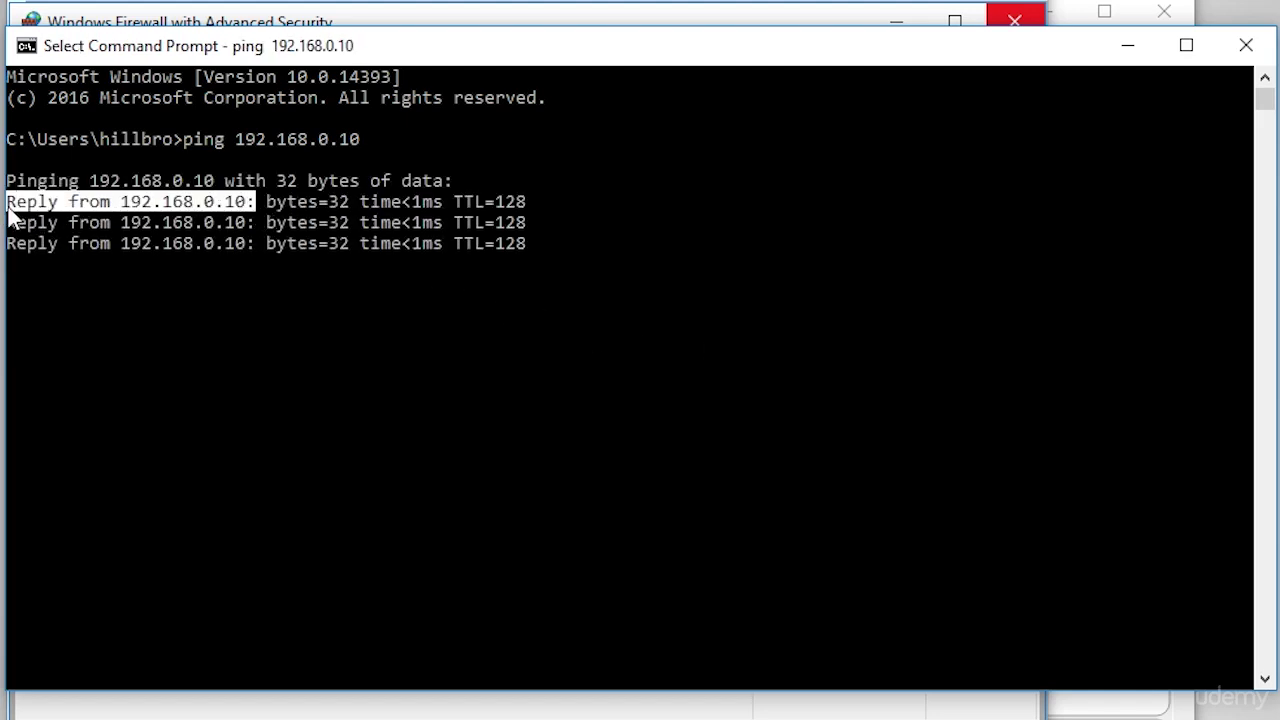
left_click_drag(9, 205, 100, 244)
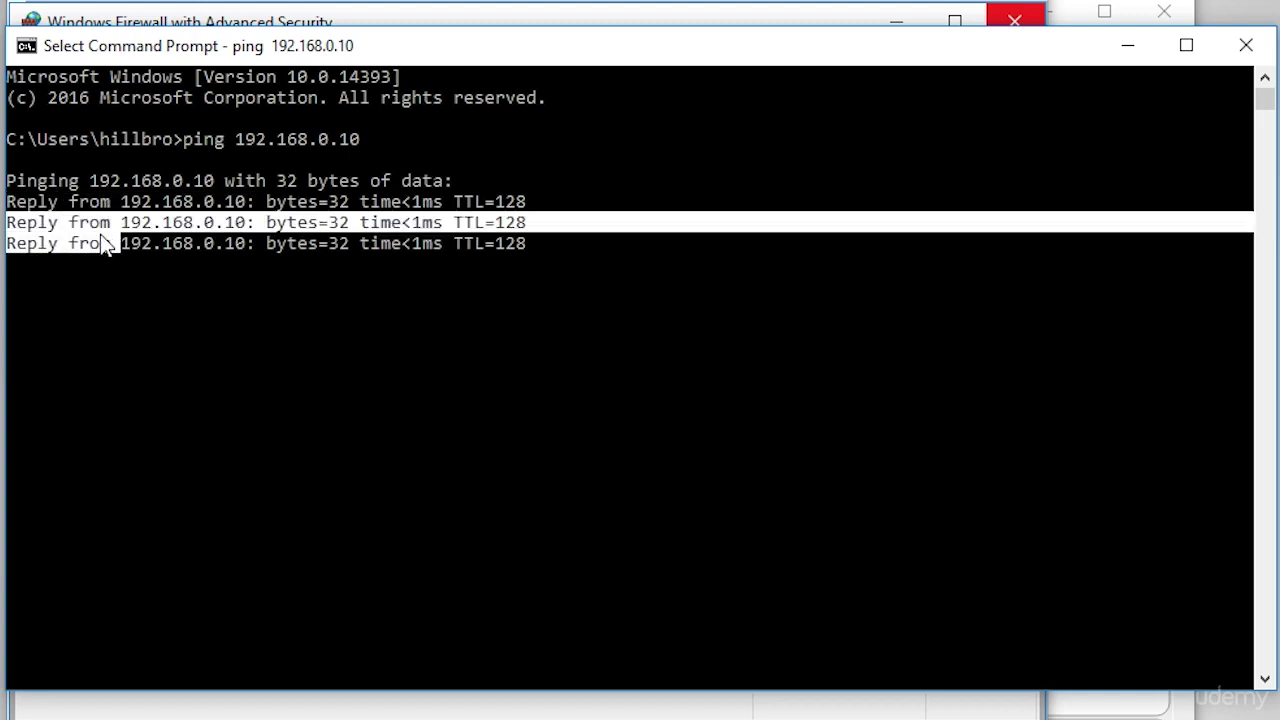
left_click_drag(18, 244, 116, 254)
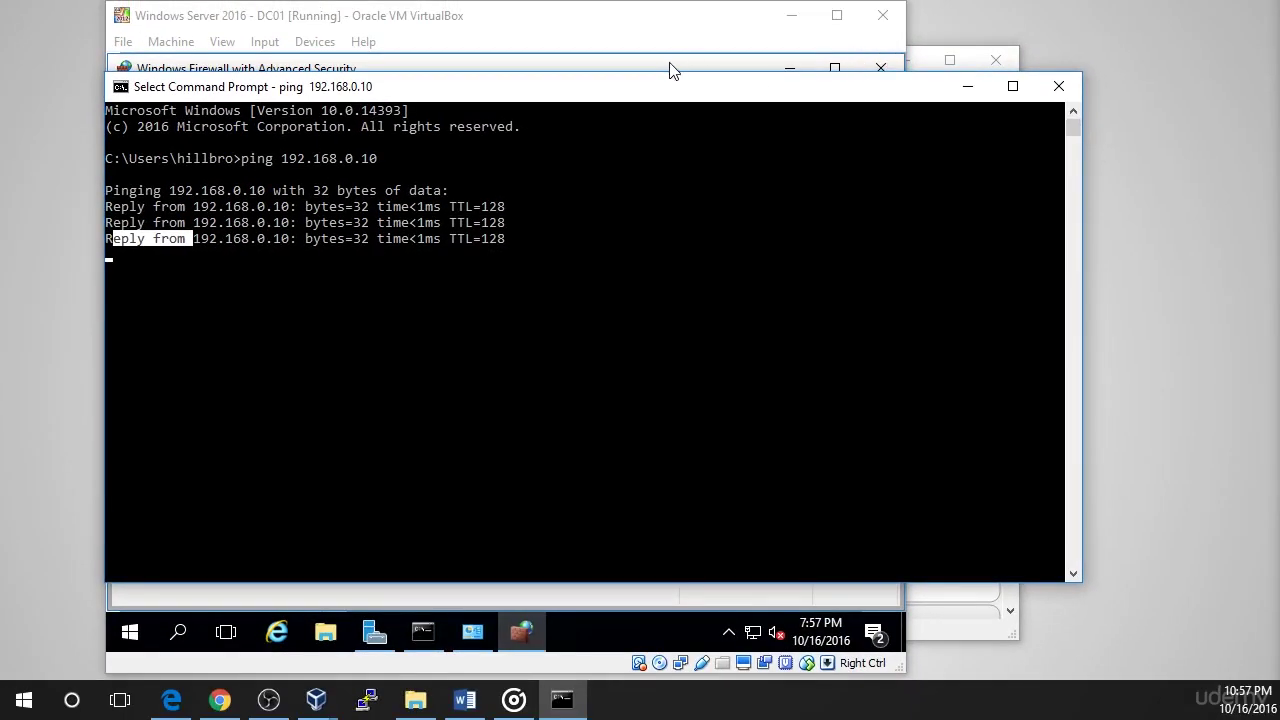
left_click(670, 22)
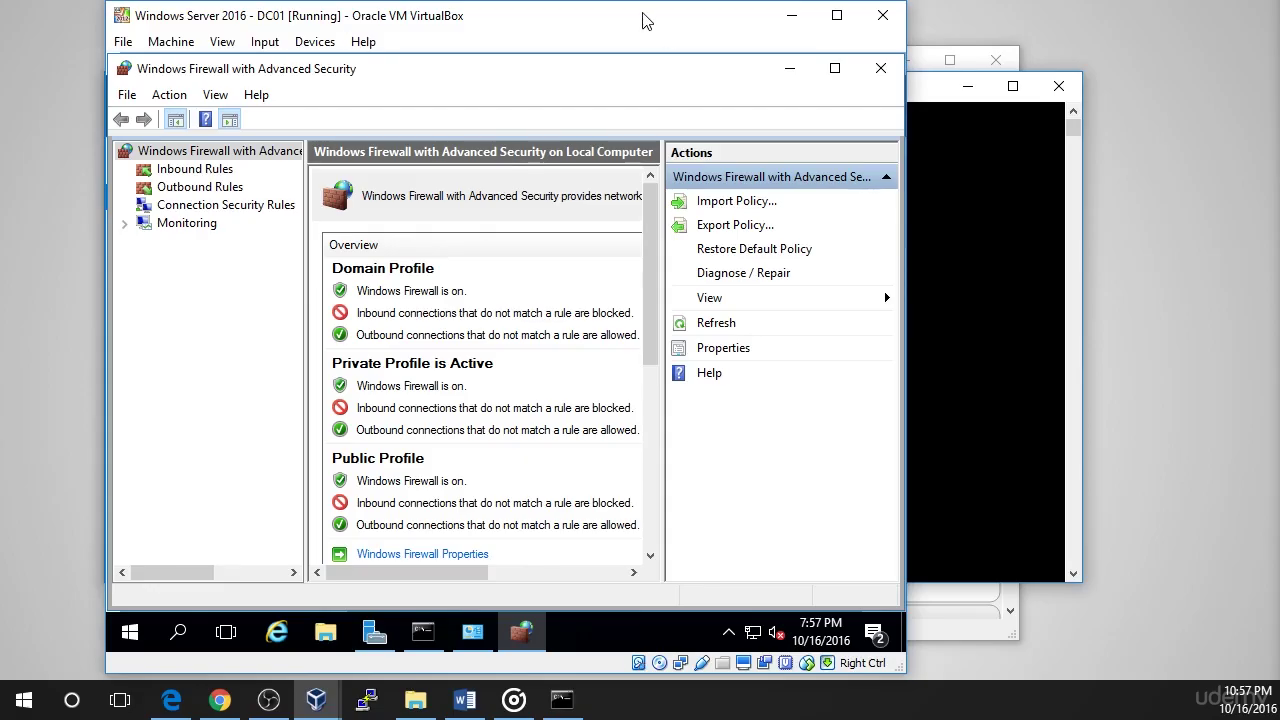
- Return the VM to full screen and close both Windows Firewall windows, revealing Server Manager
key("Control_R+f")
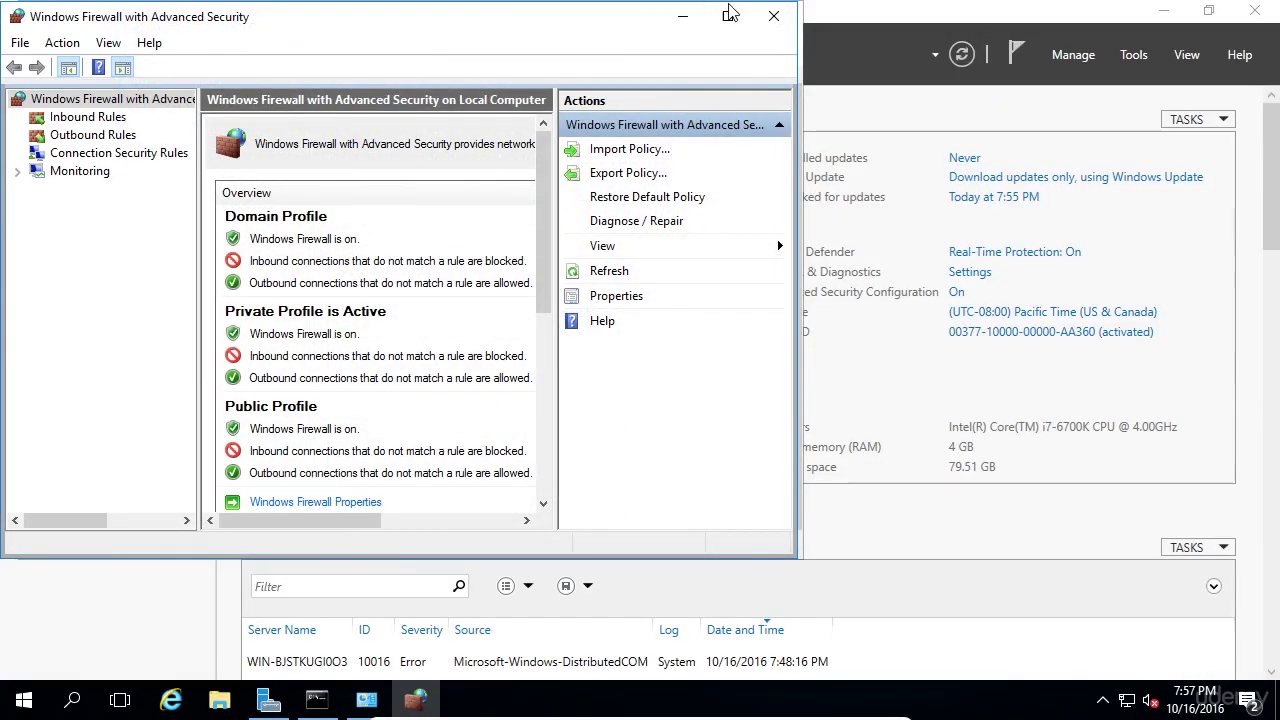
left_click(766, 18)
left_click(779, 16)
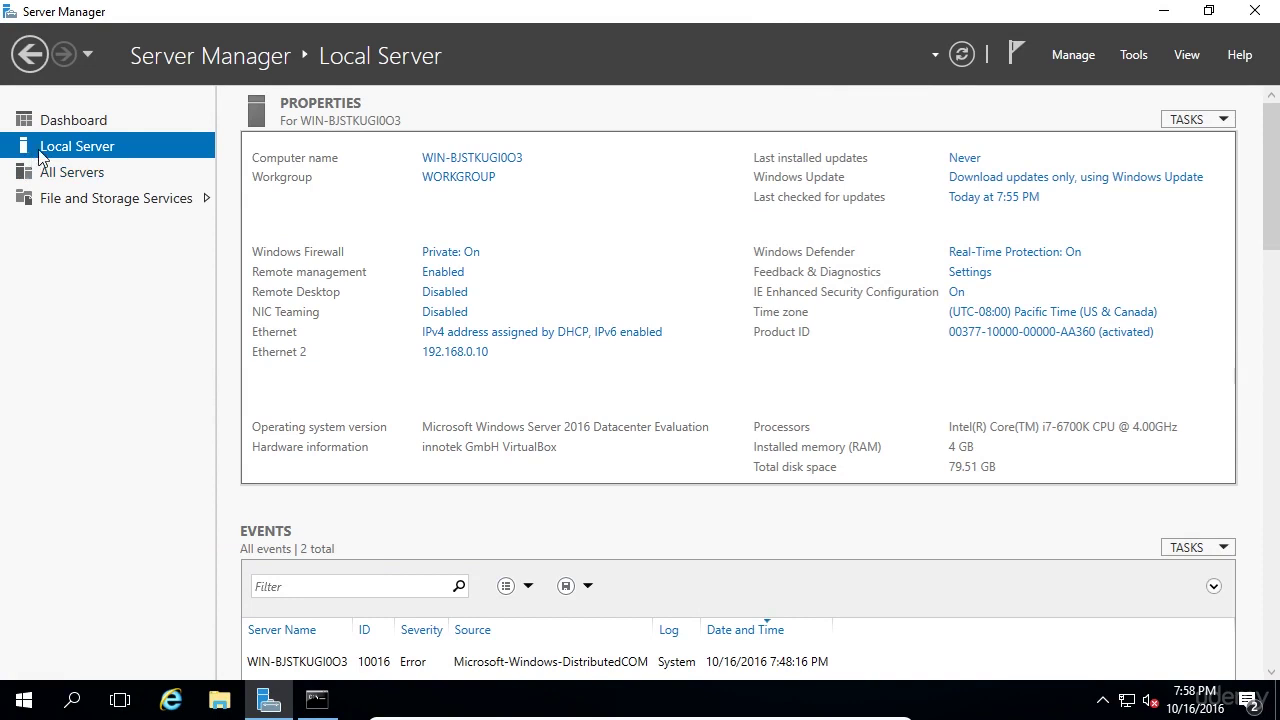
- Change the computer name from DC01 to ITFDC01, confirm the notices, and choose Restart Now
left_click(463, 160)
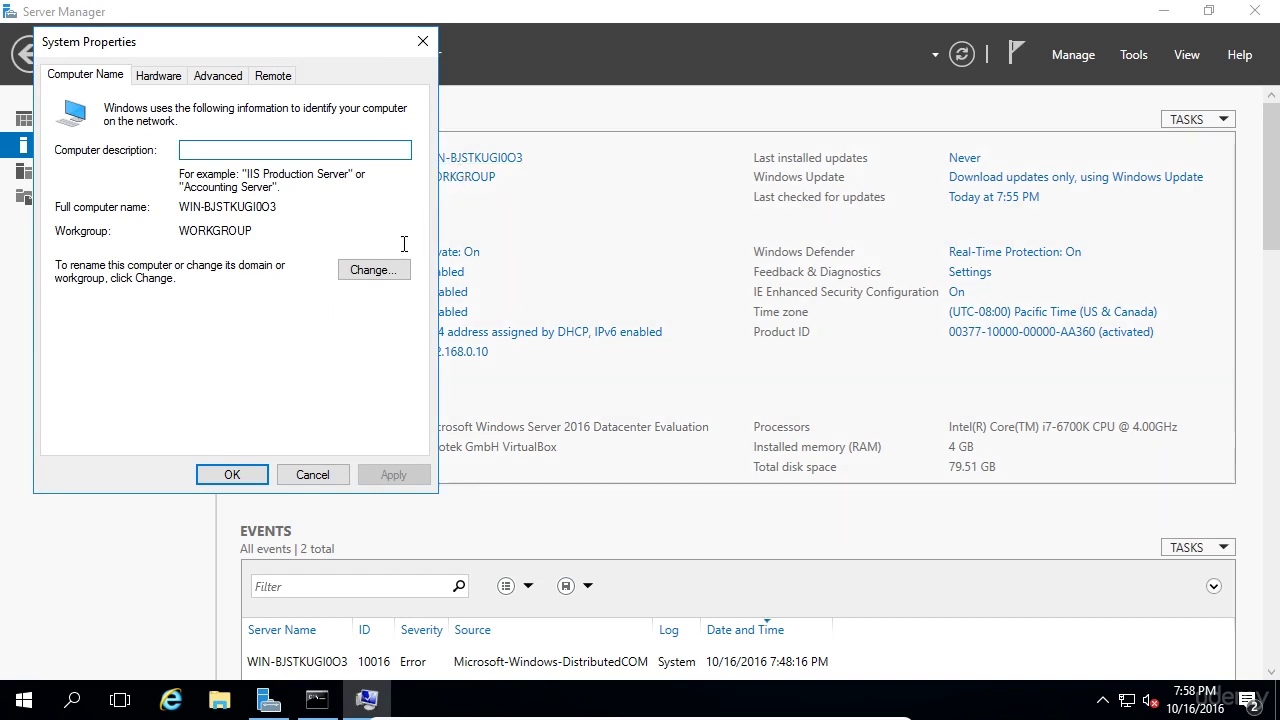
left_click(385, 270)
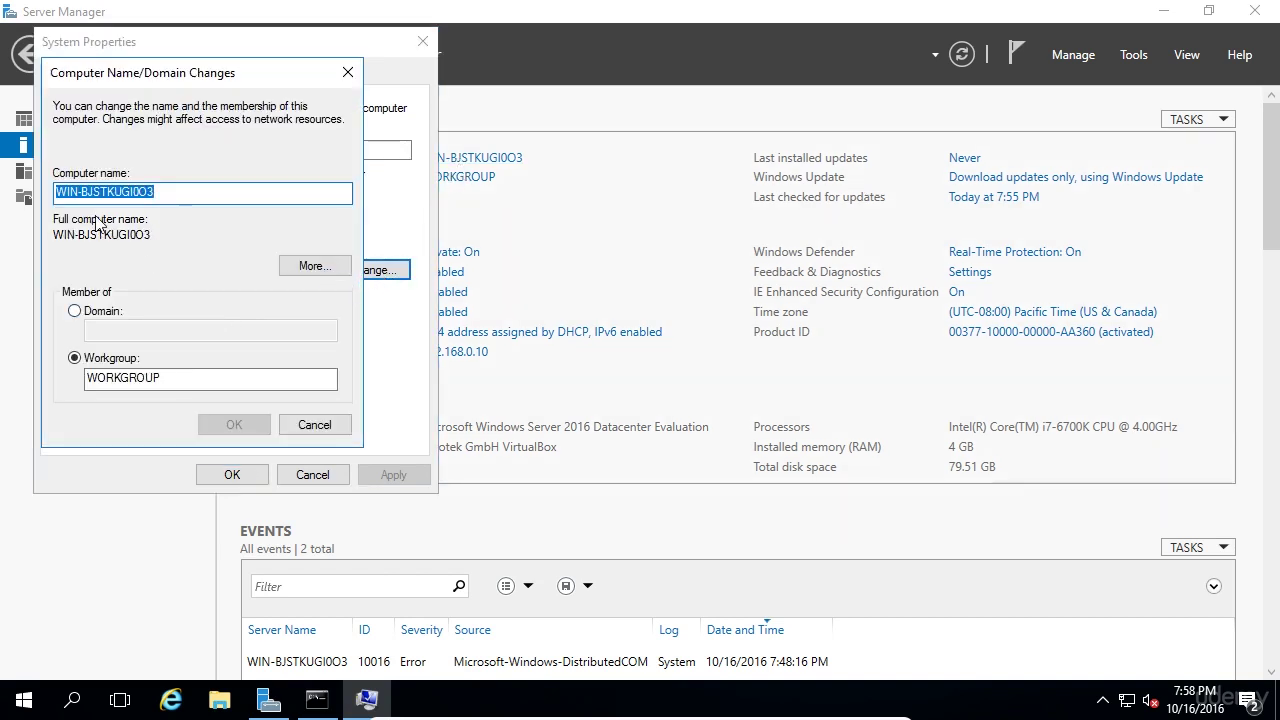
type("ITFD")
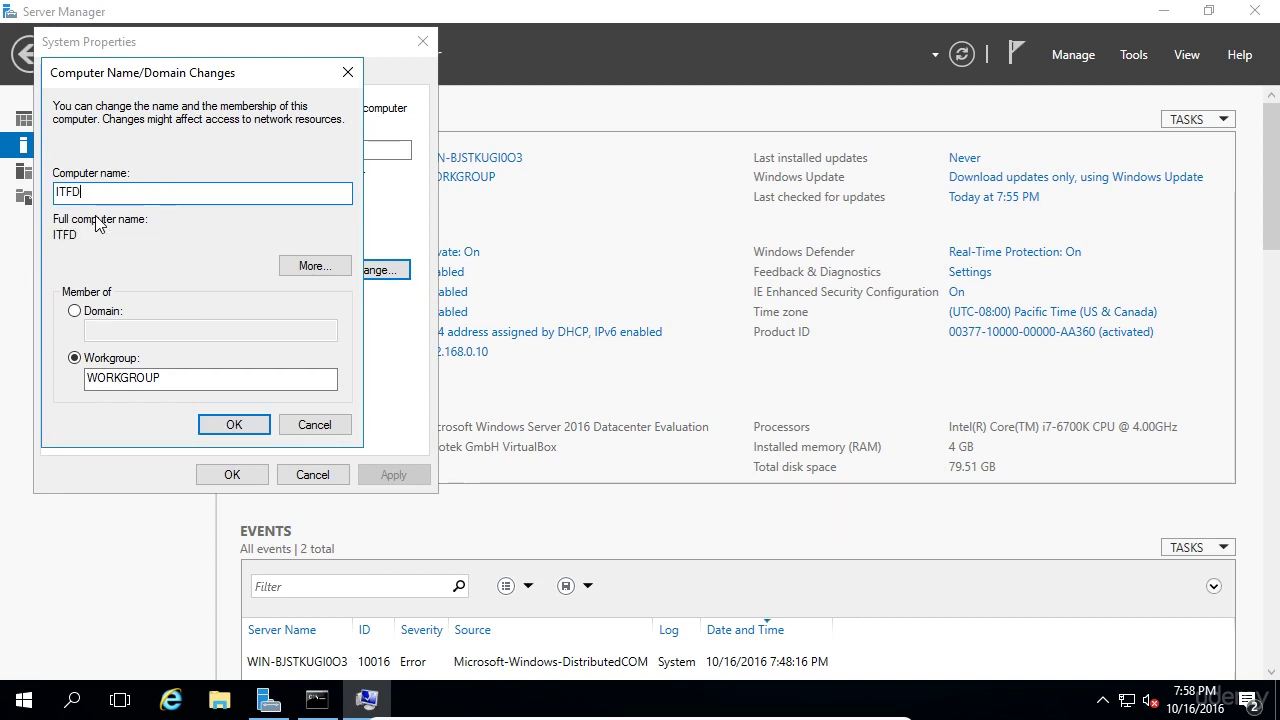
type("C01")
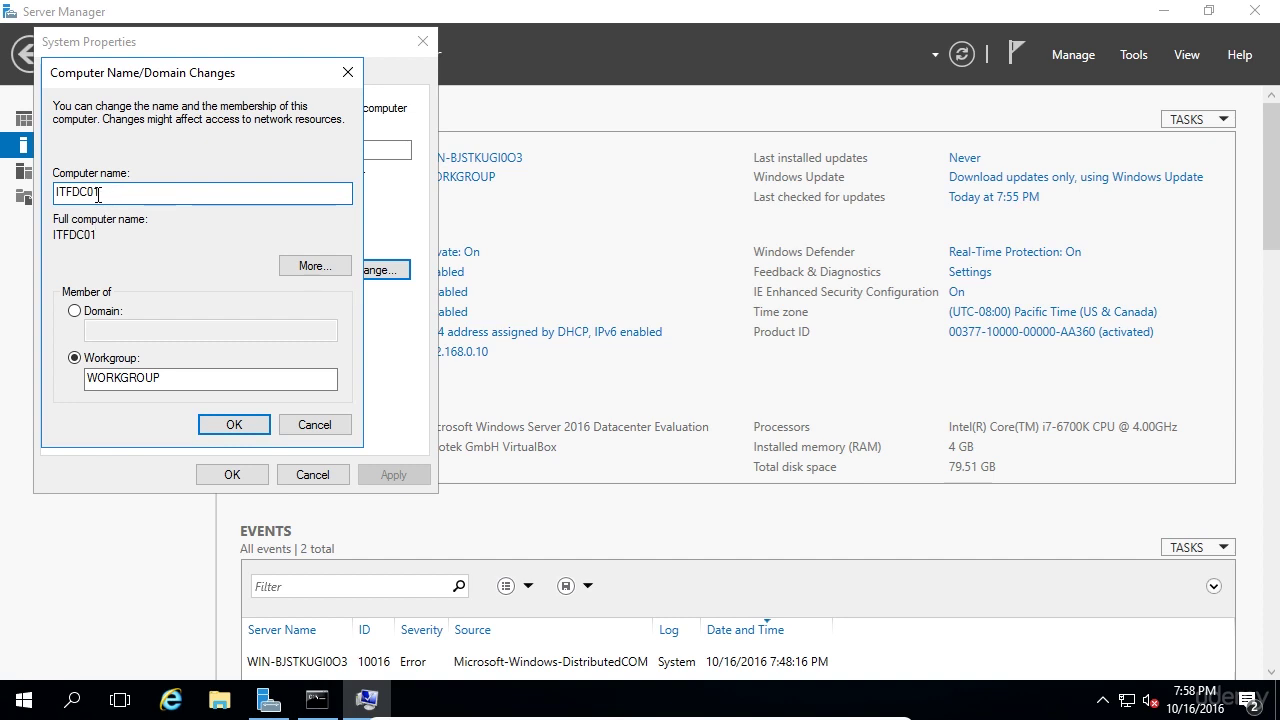
mouse_move(101, 192)
left_mouse_down()
mouse_move(71, 192)
mouse_move(104, 192)
left_mouse_up()
left_click(210, 425)
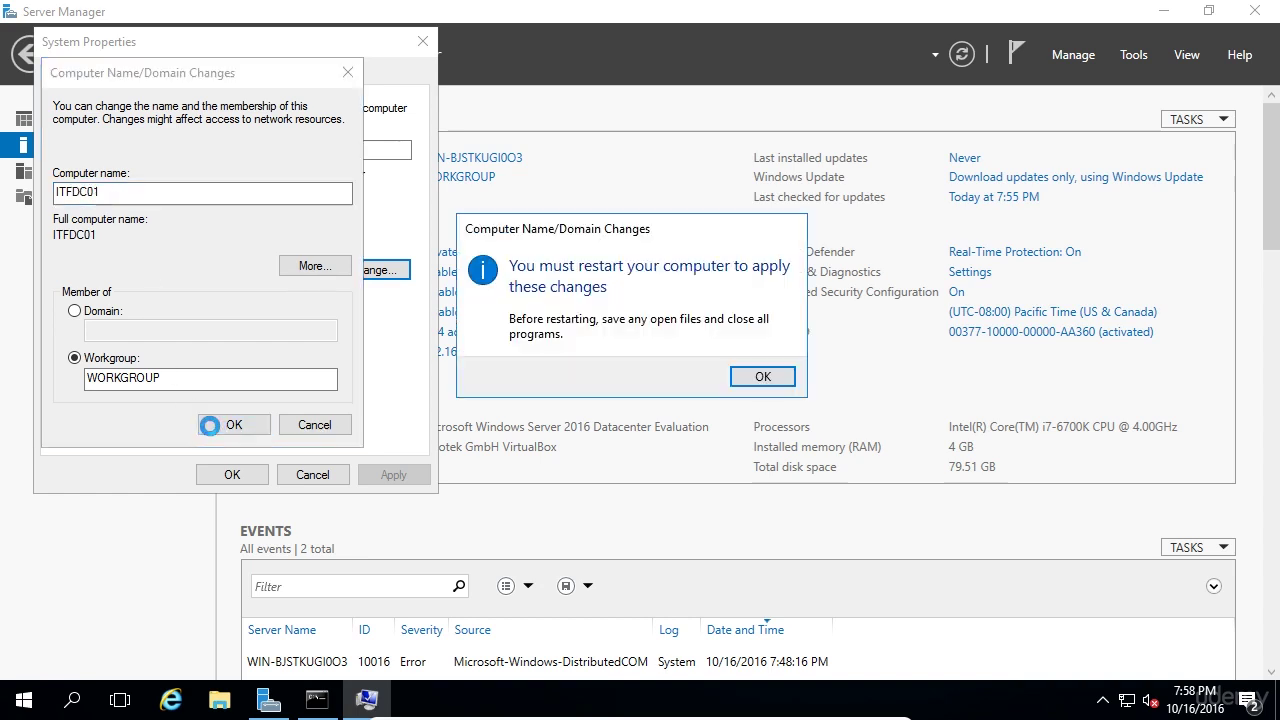
left_click(762, 378)
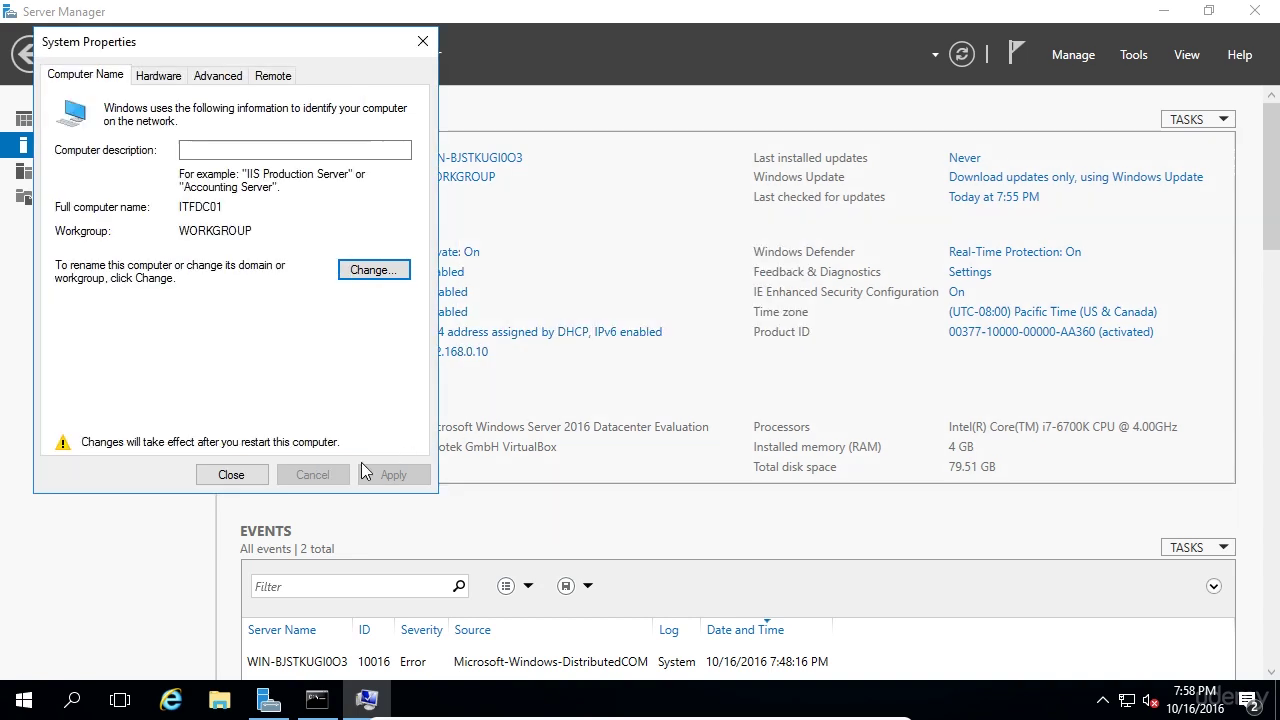
left_click(225, 475)
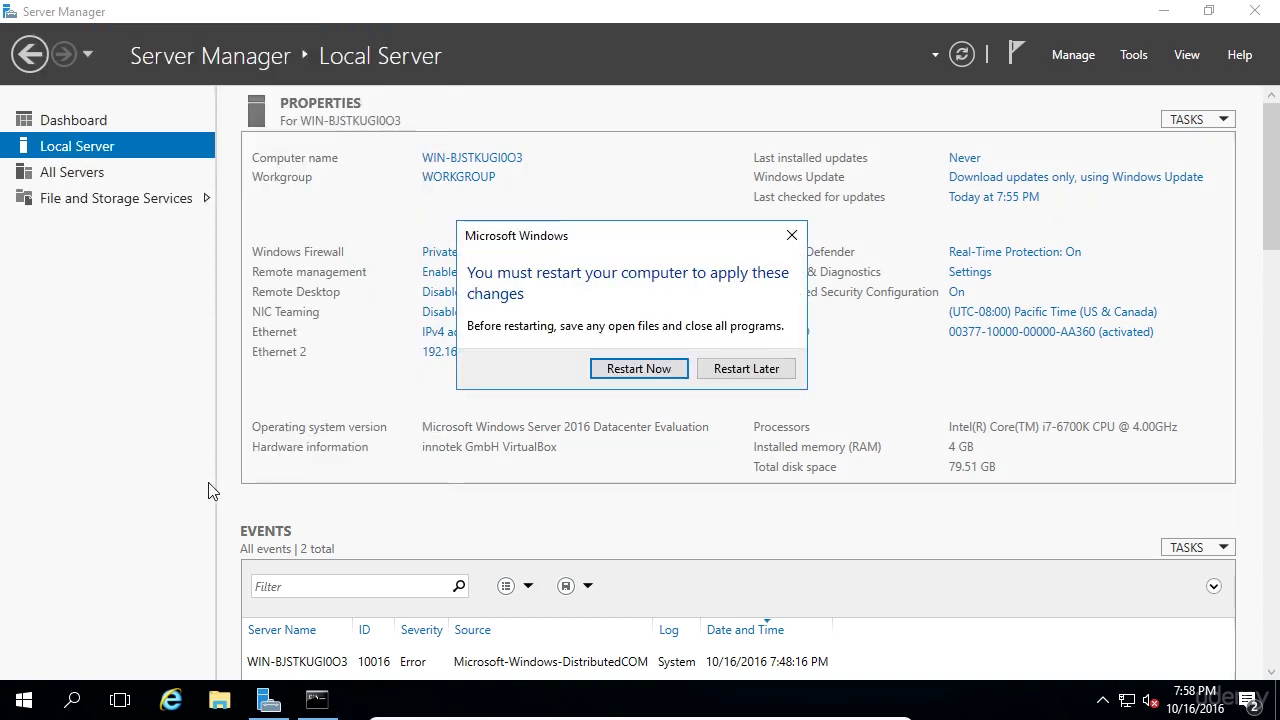
left_click(608, 370)
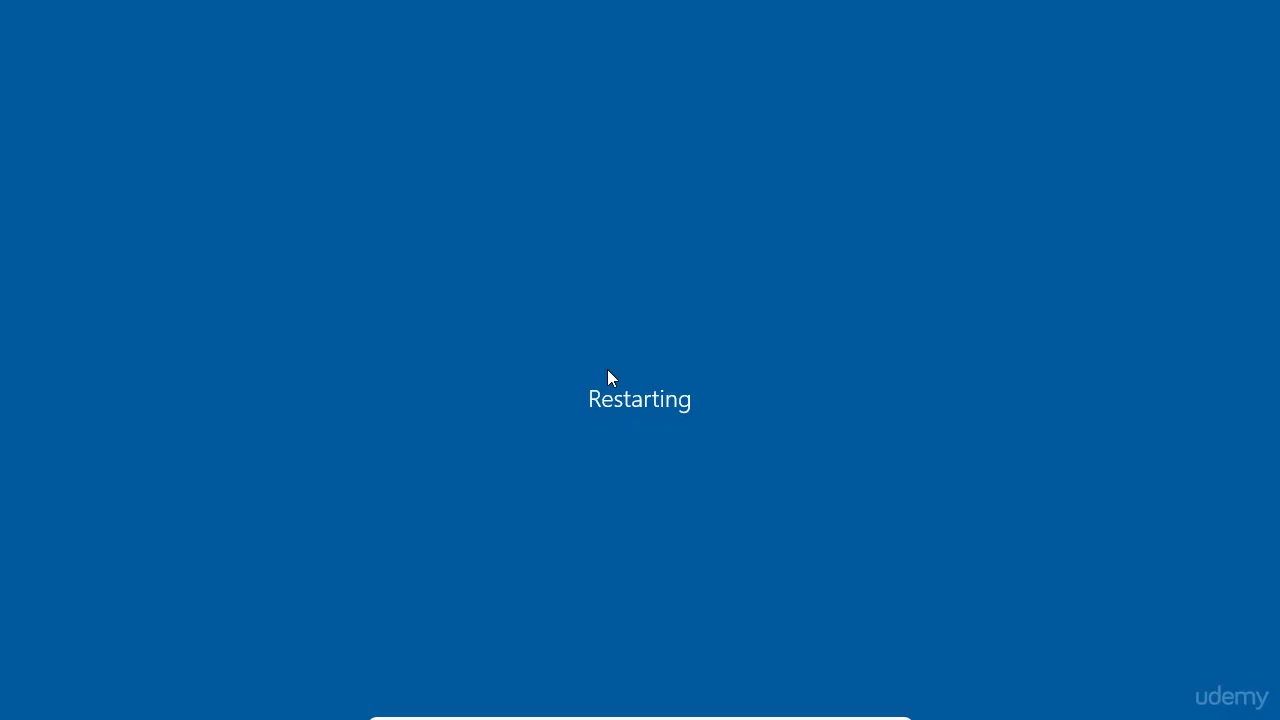